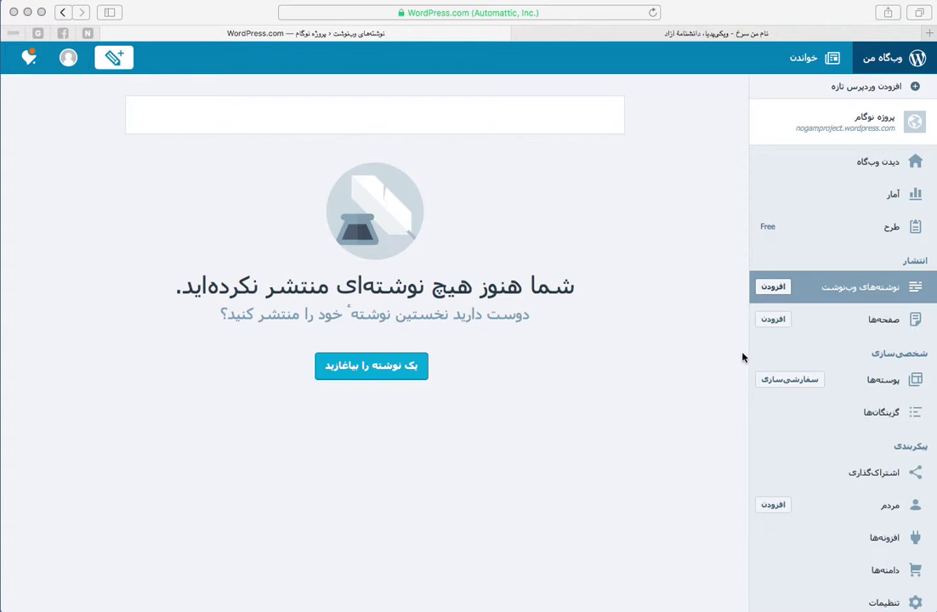
Start a new blog post and paste the copied text about the novel نام من سرخ into its body
left_click(776, 288)
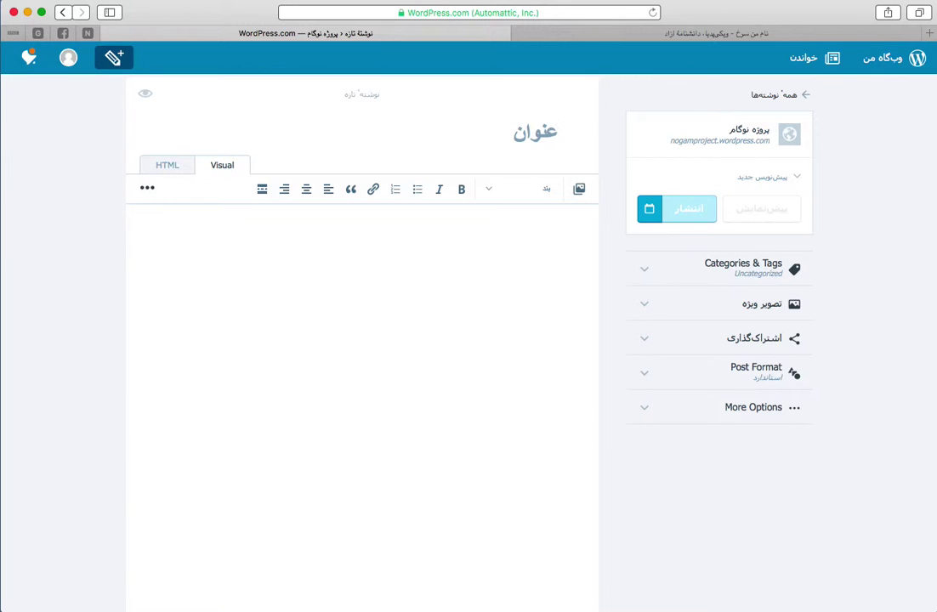
key("super+Tab")
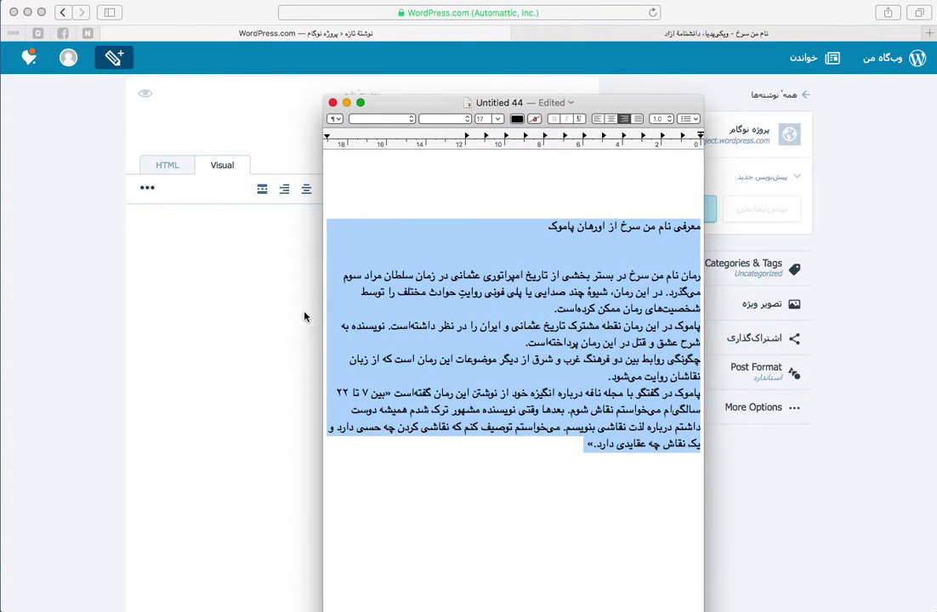
left_click(265, 292)
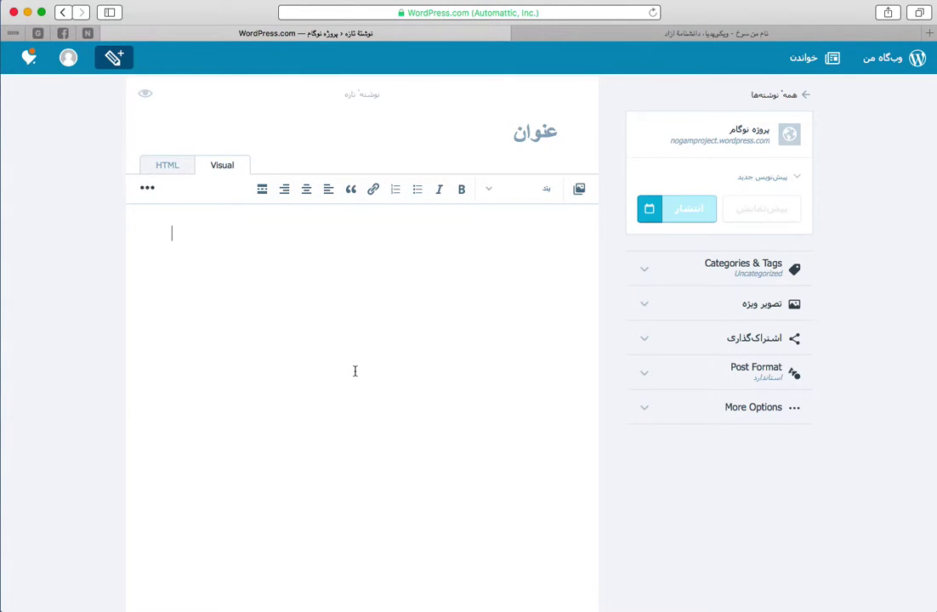
key("super+v")
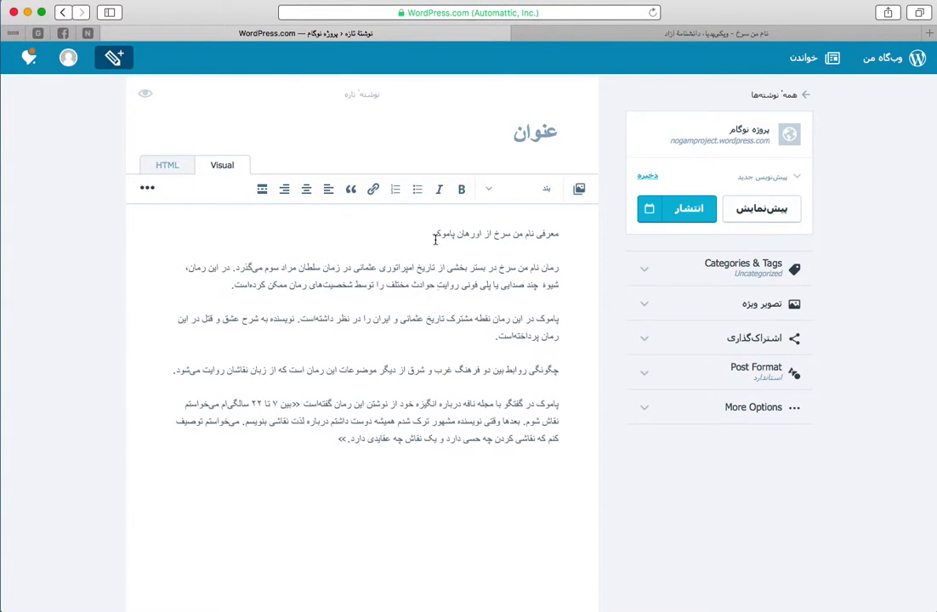
Move the body's first line "معرفی نام من سرخ از اورهان پاموک" into the post title and remove the empty line left behind
left_click_drag(430, 233, 583, 235)
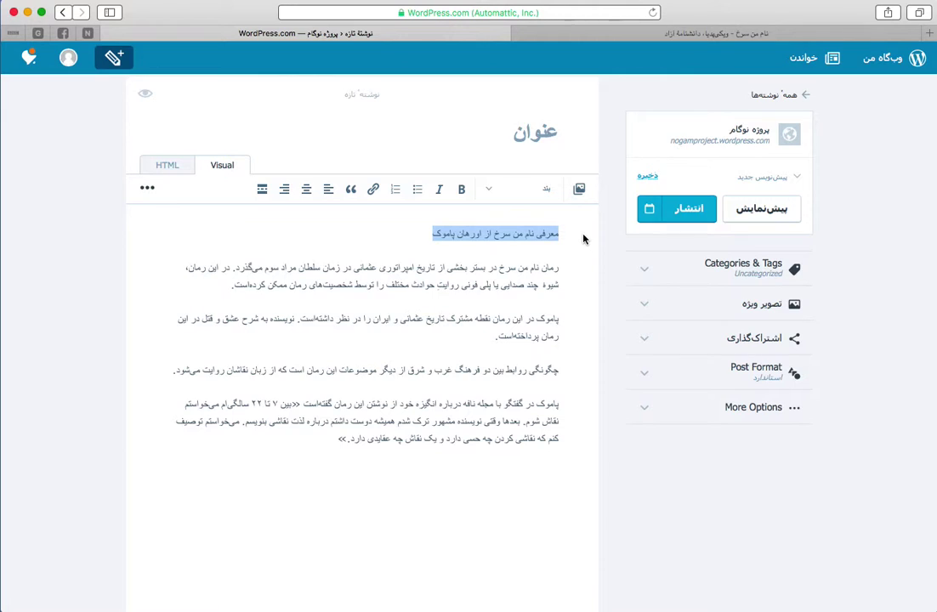
key("super+x")
left_click(558, 136)
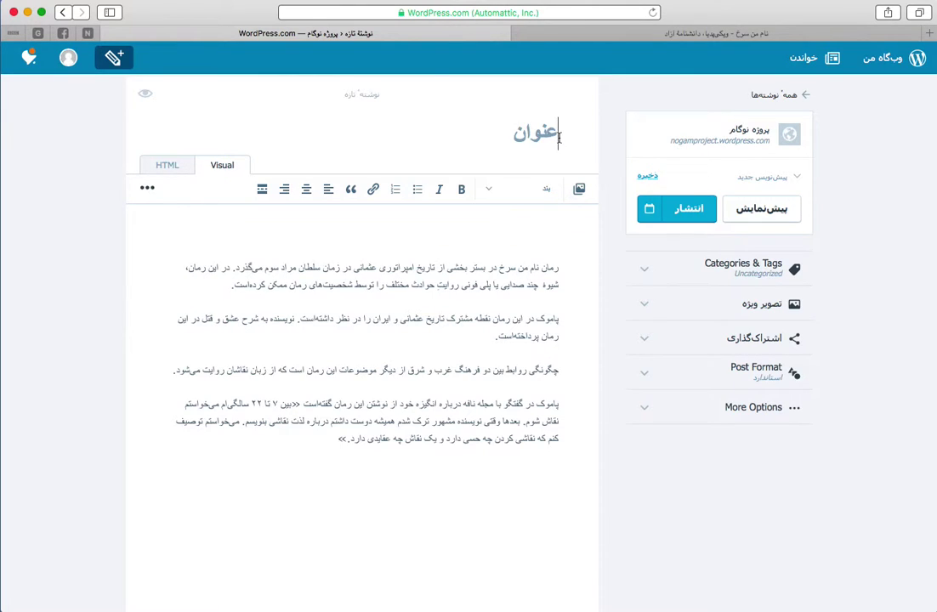
key("super+v")
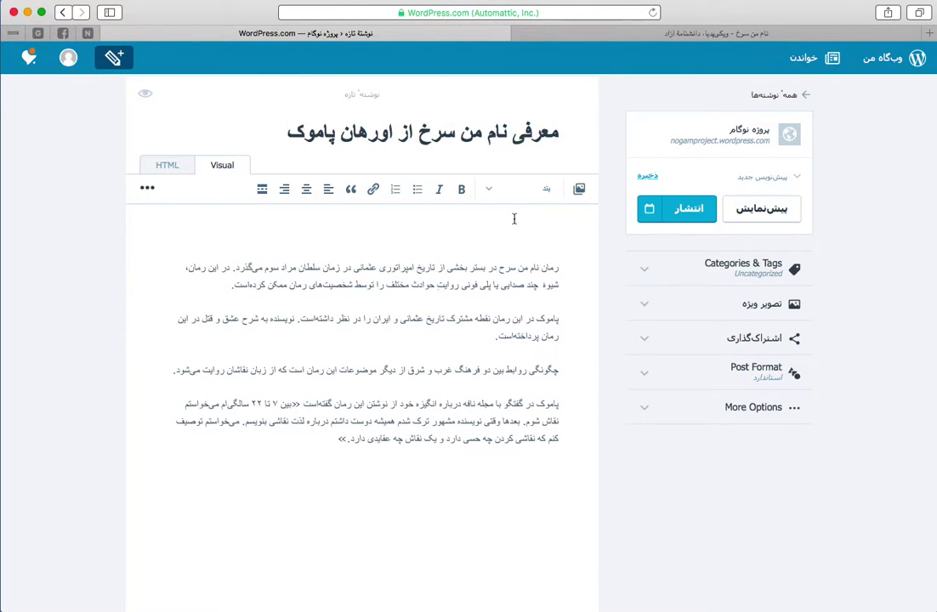
left_click(514, 248)
key("BackSpace")
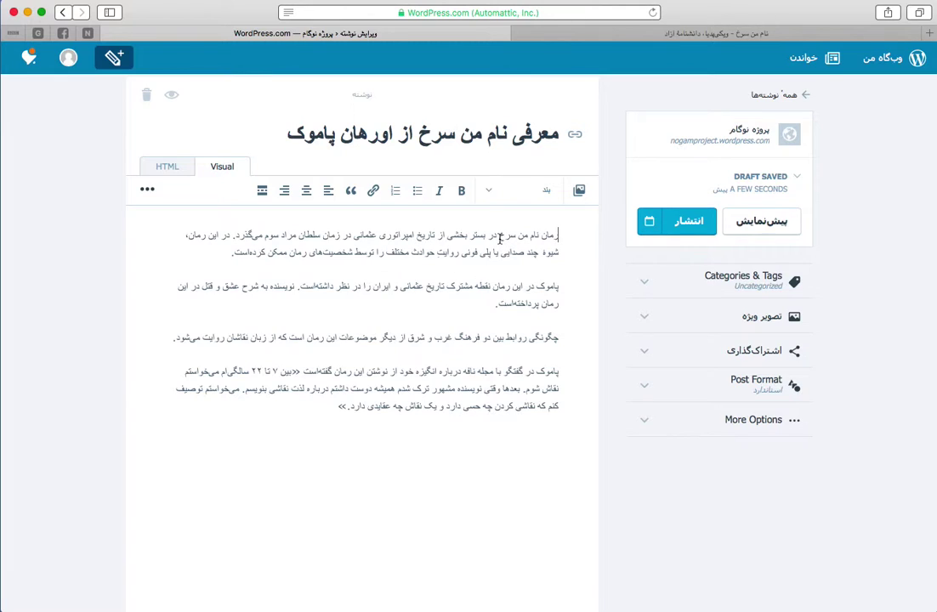
left_click(500, 237, "shift")
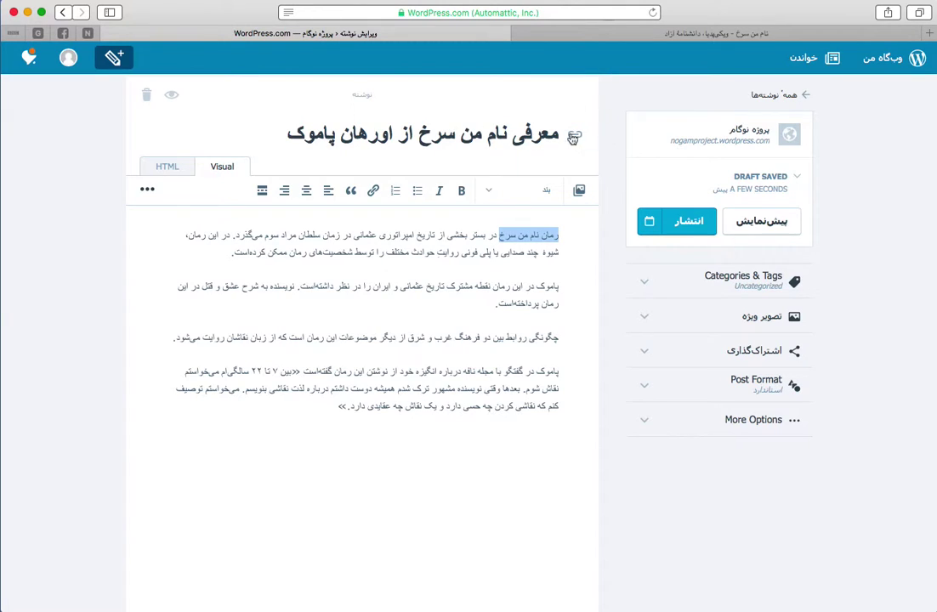
left_click(586, 33)
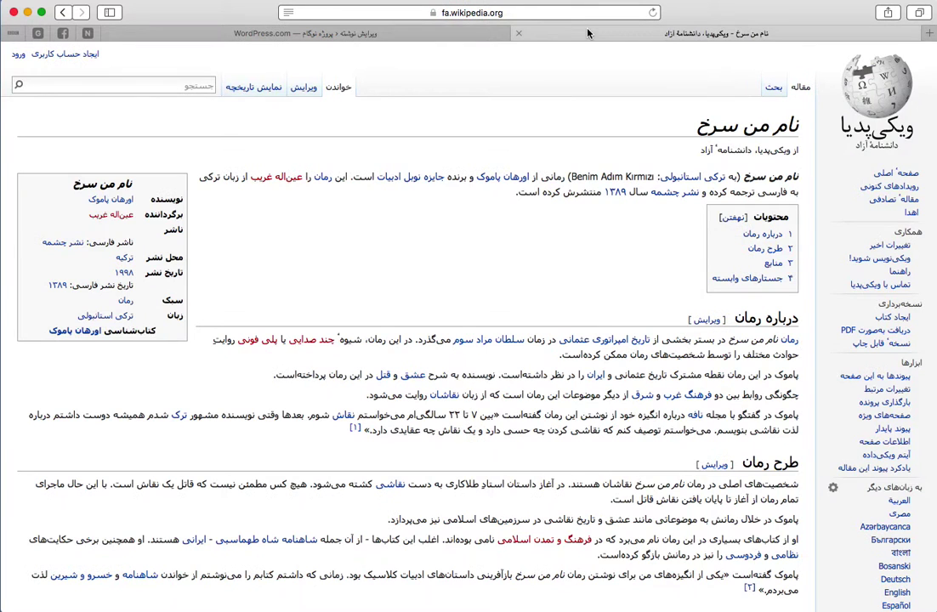
left_click(527, 13)
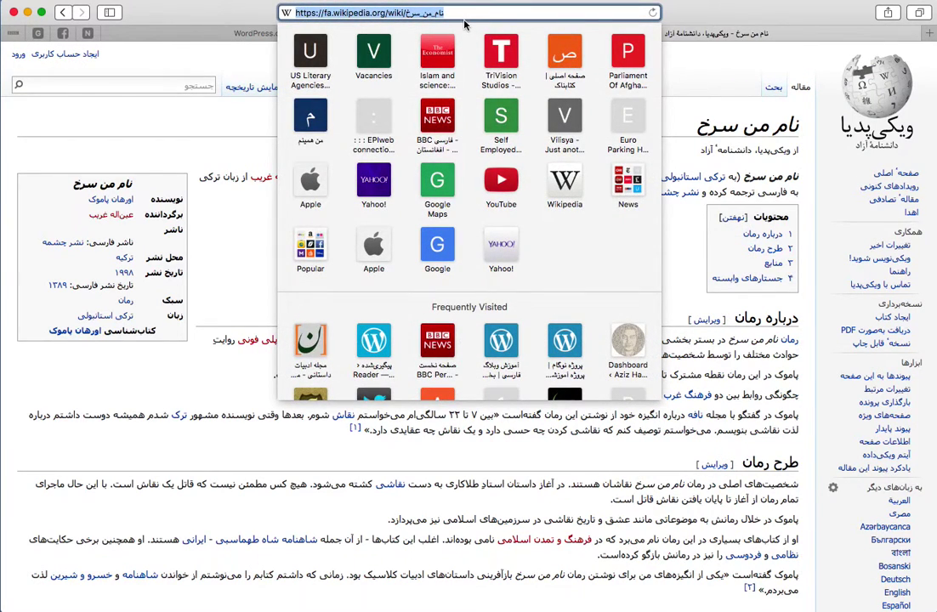
left_click(250, 34)
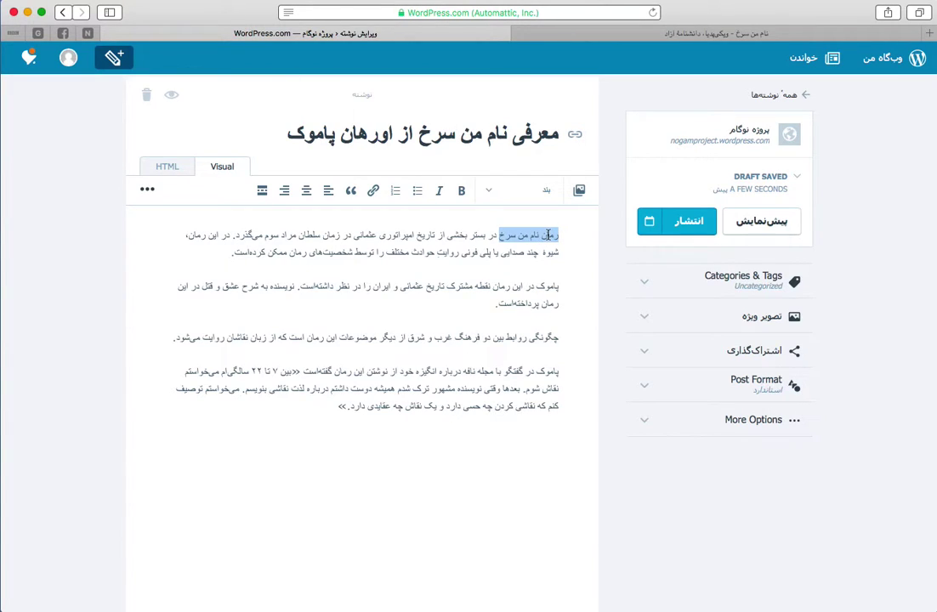
left_click(371, 193)
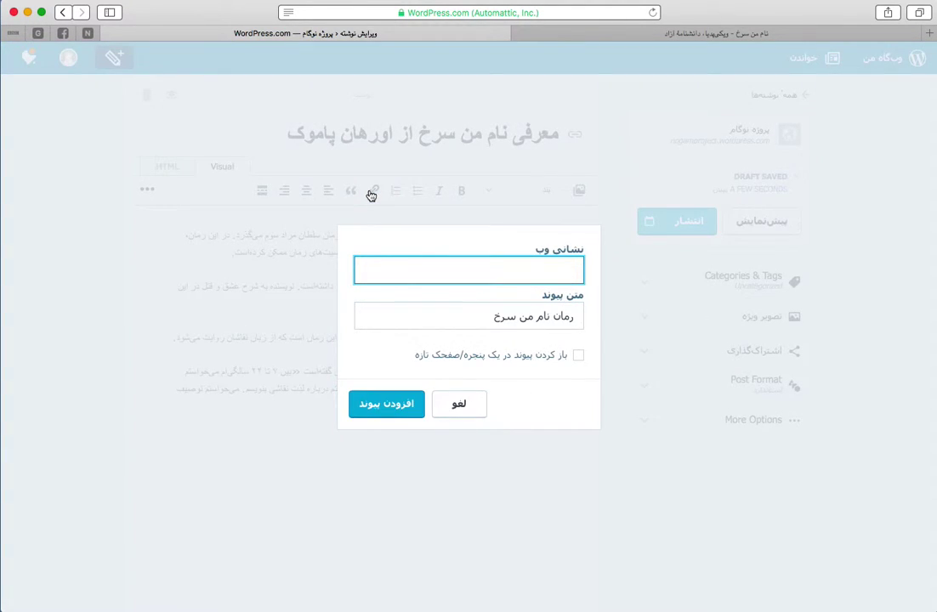
key("super+v")
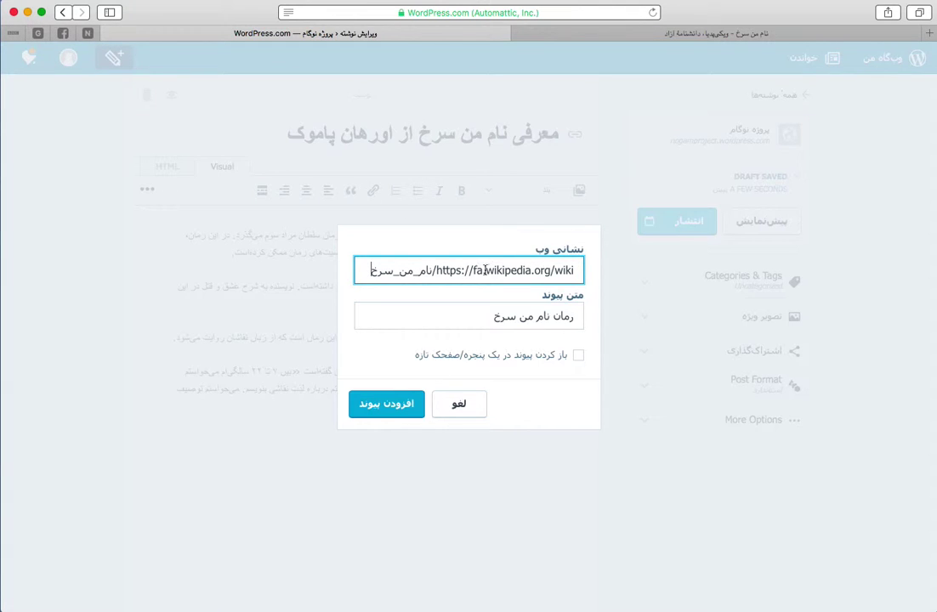
left_click(581, 362)
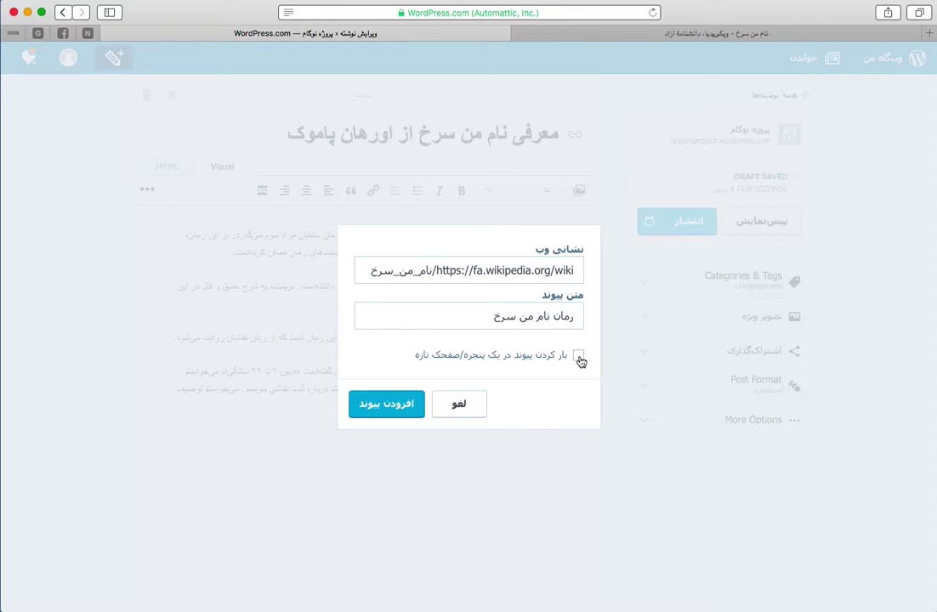
left_click(410, 403)
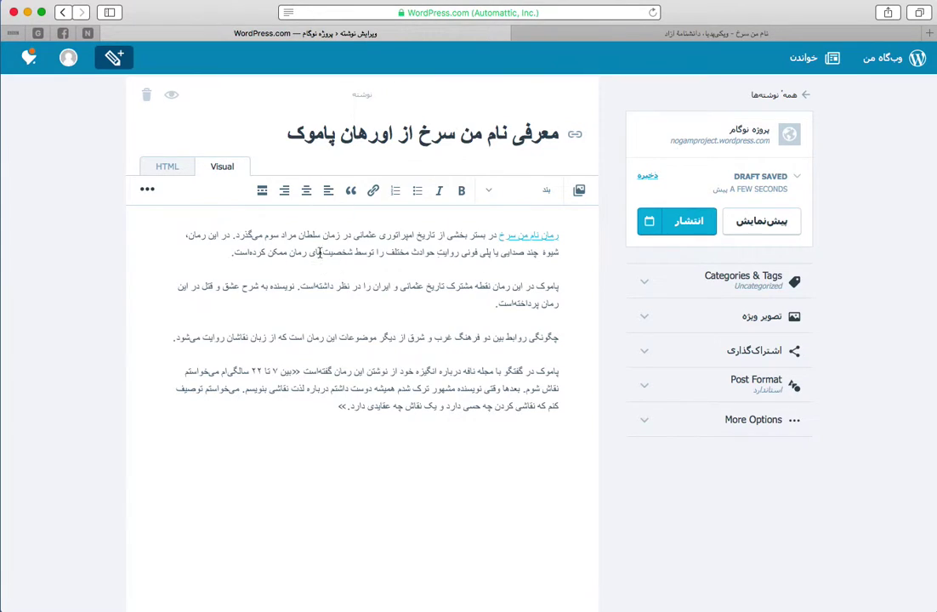
Assign the post to the category "معرفی رمان" and remove it from Uncategorized
left_click(667, 290)
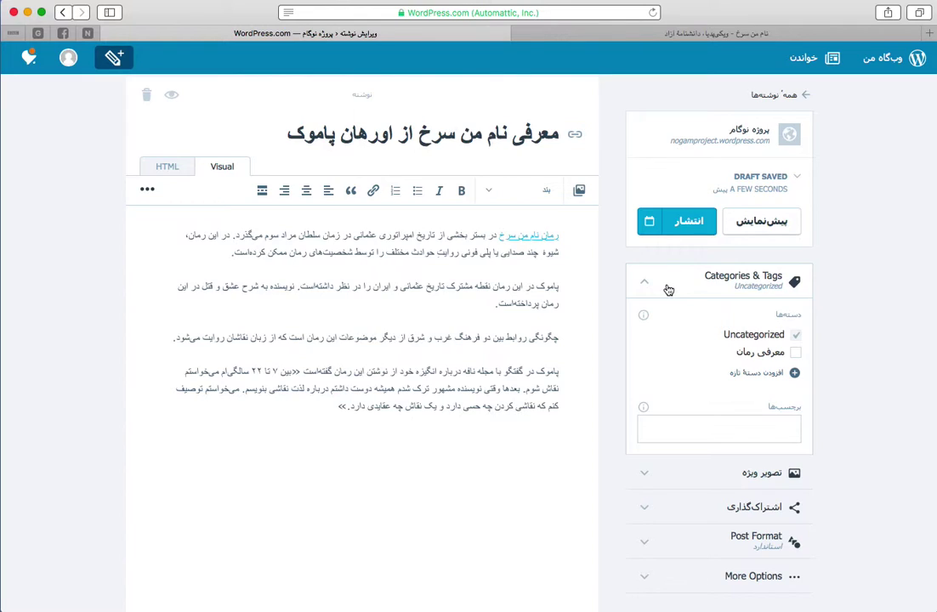
left_click(784, 377)
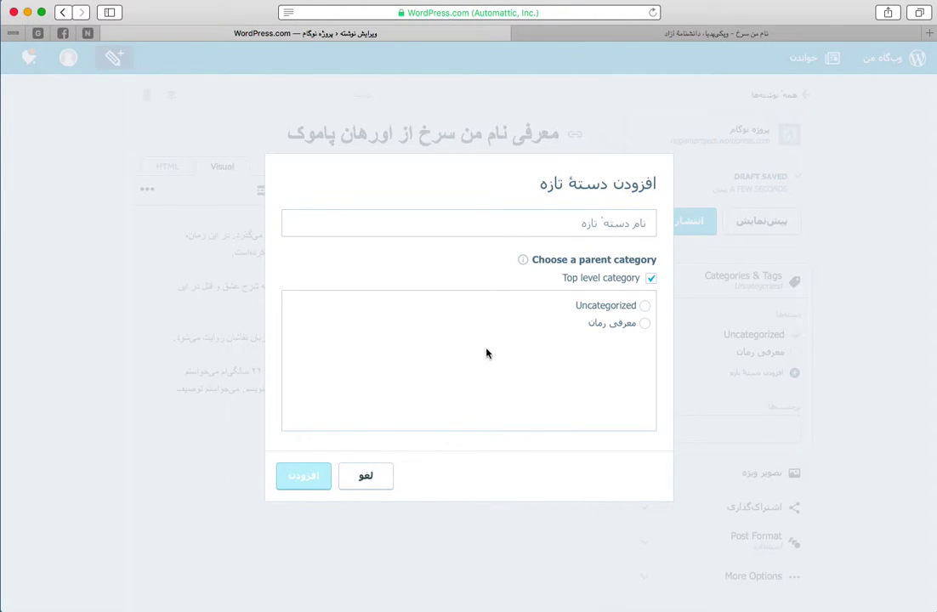
left_click(795, 358)
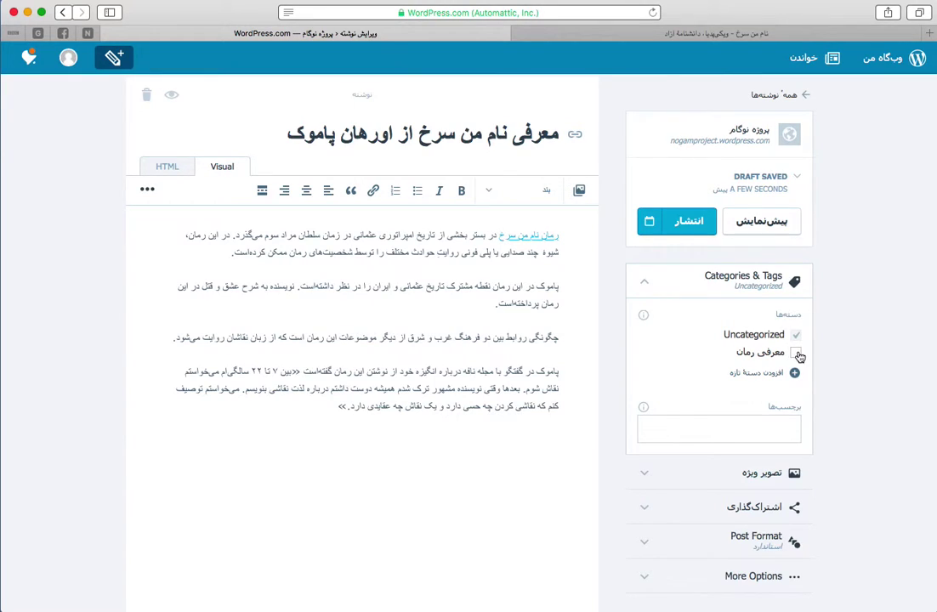
left_click(798, 353)
left_click(797, 336)
Add the tags "نام من سرخ", "ادبیات ترکیه", "رمان تاریخی" and "ترجمه" to the post
left_click(734, 431)
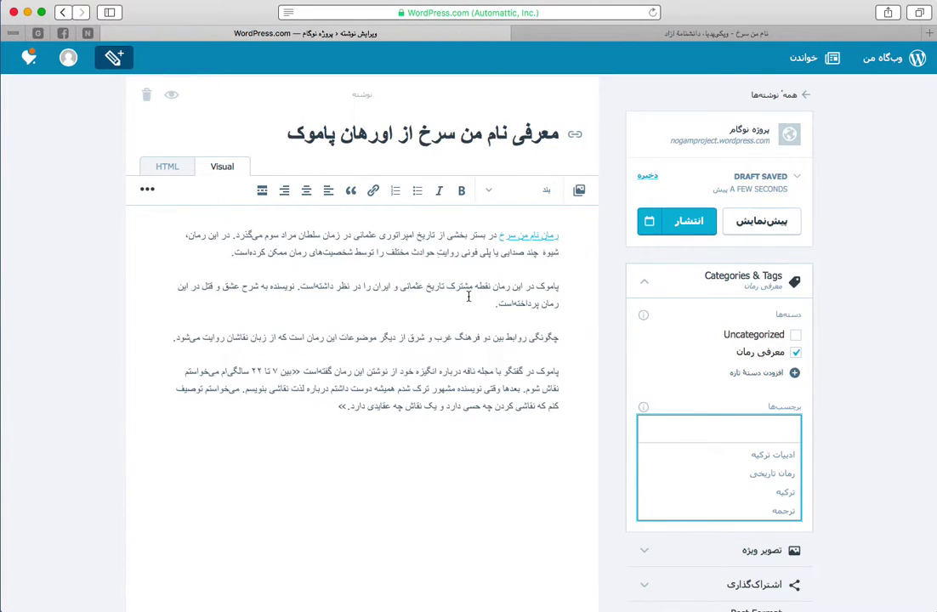
type("نام من سخ")
type("خ")
key("Return")
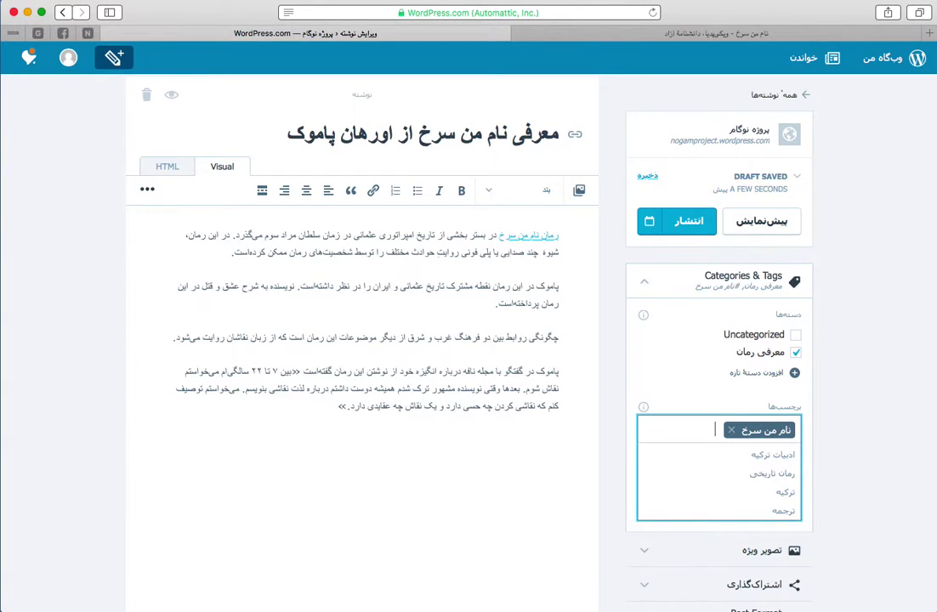
type("اد")
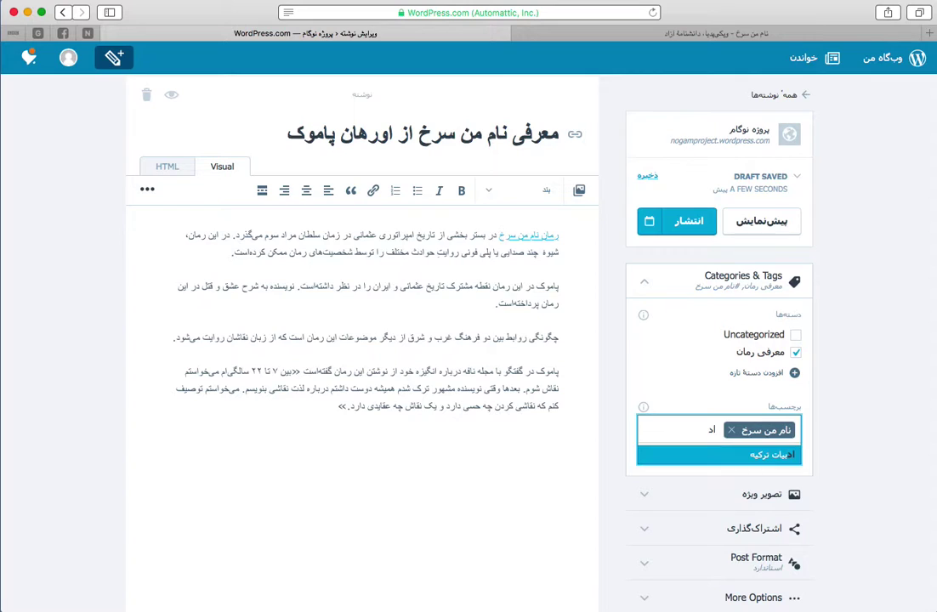
key("Return")
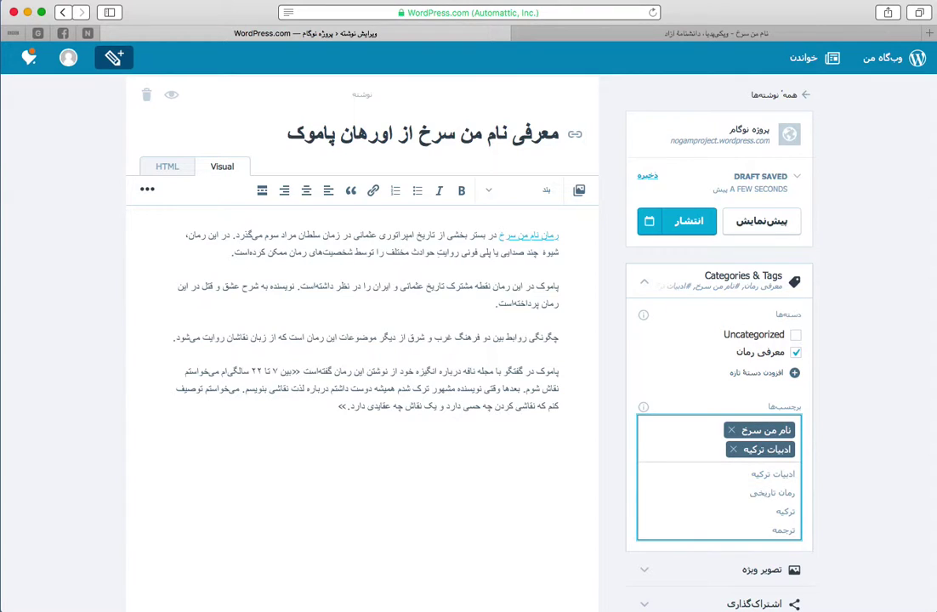
type("رمان")
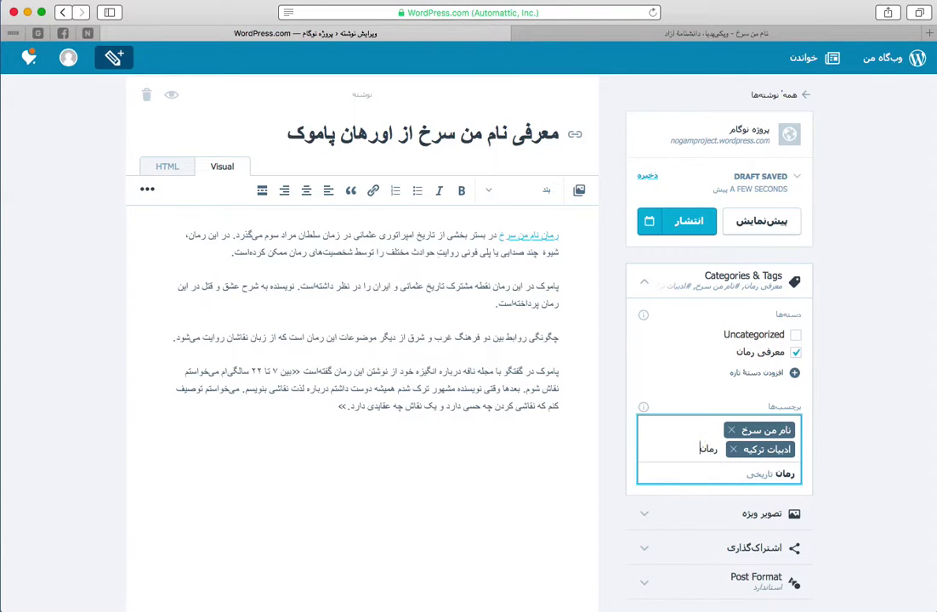
key("Return")
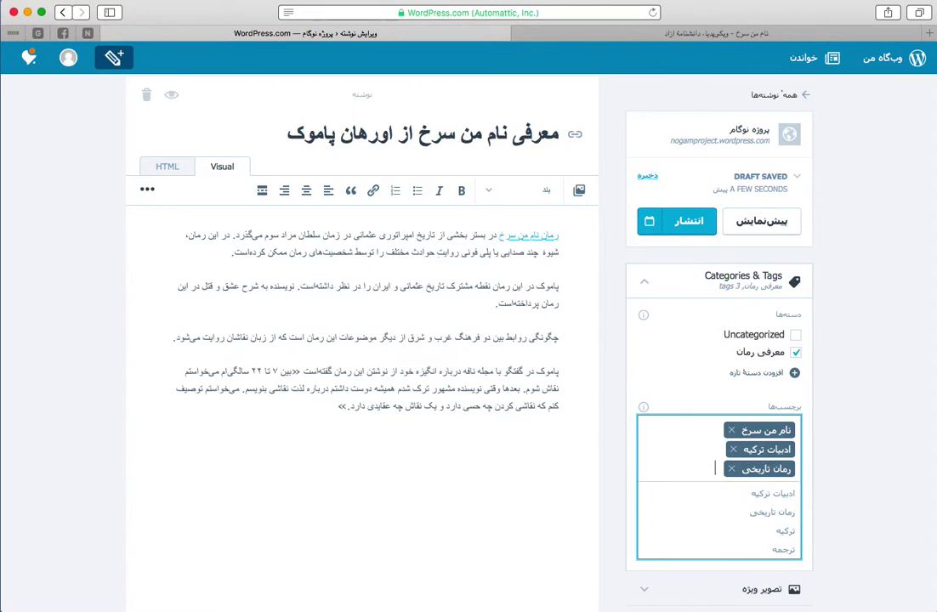
type("ترجمه")
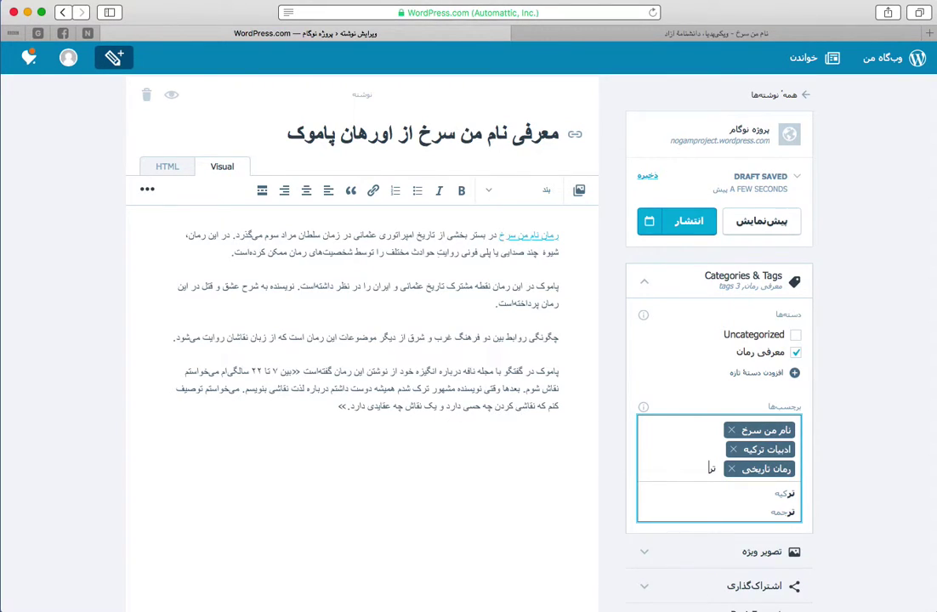
key("Return")
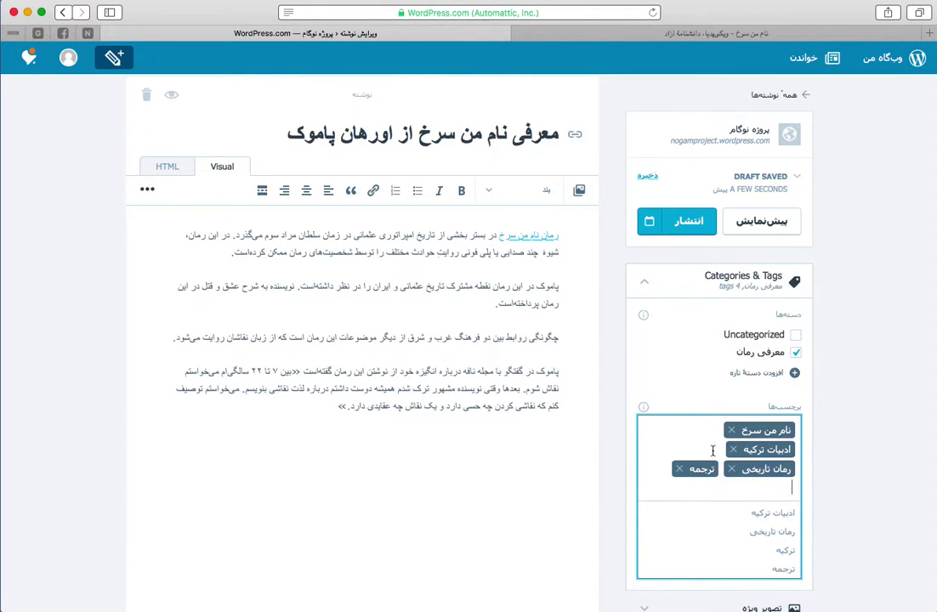
left_click(836, 443)
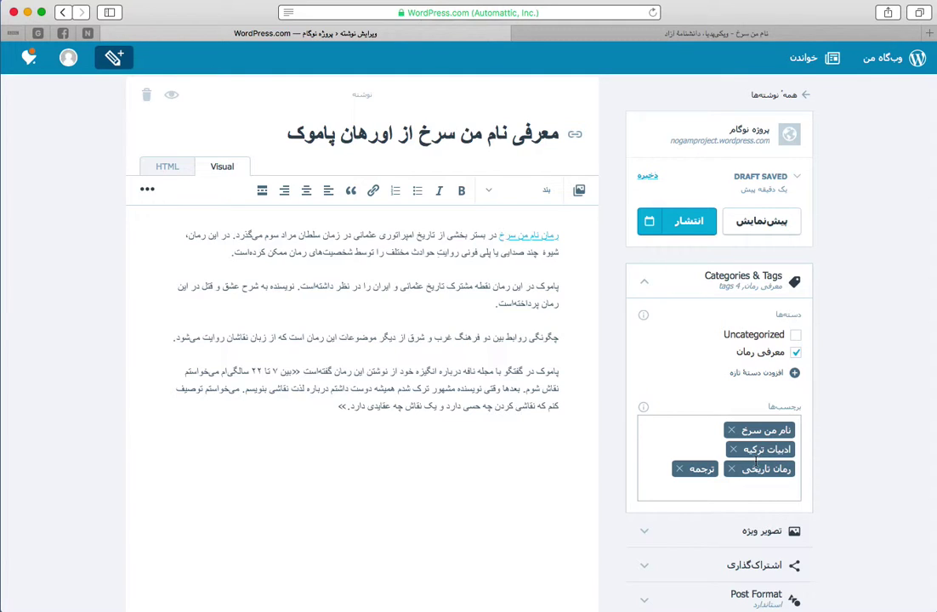
Set mynameisred-1000x400.jpg from the media library as the post's featured image
scroll(755, 462, "down", 3)
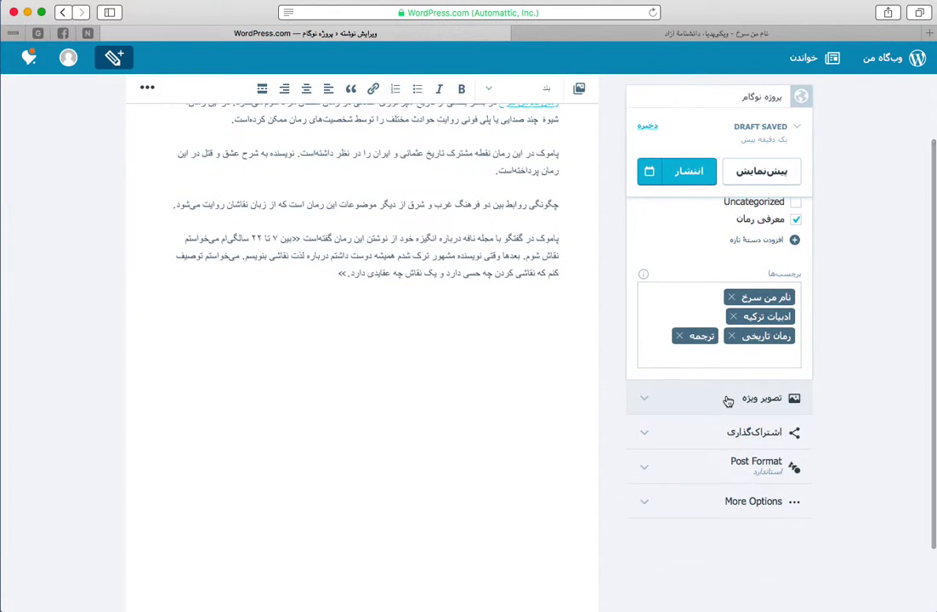
scroll(499, 281, "up", 3)
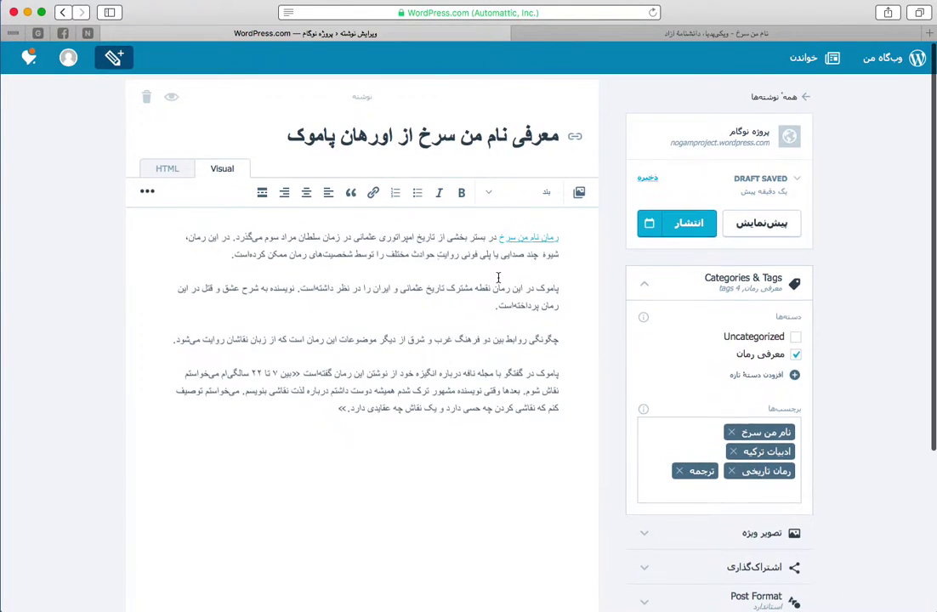
scroll(499, 278, "down", 3)
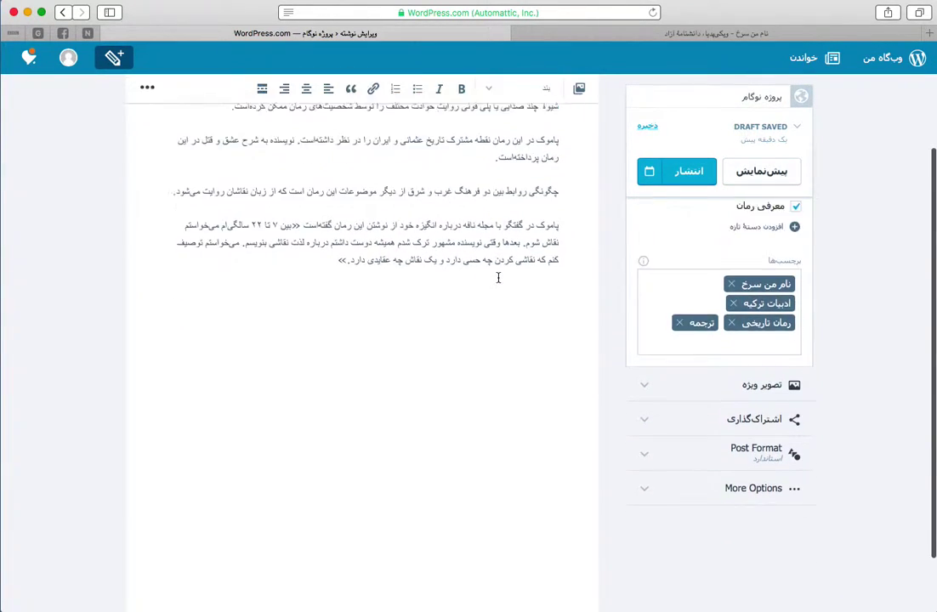
scroll(499, 278, "down", 2)
scroll(492, 263, "up", 5)
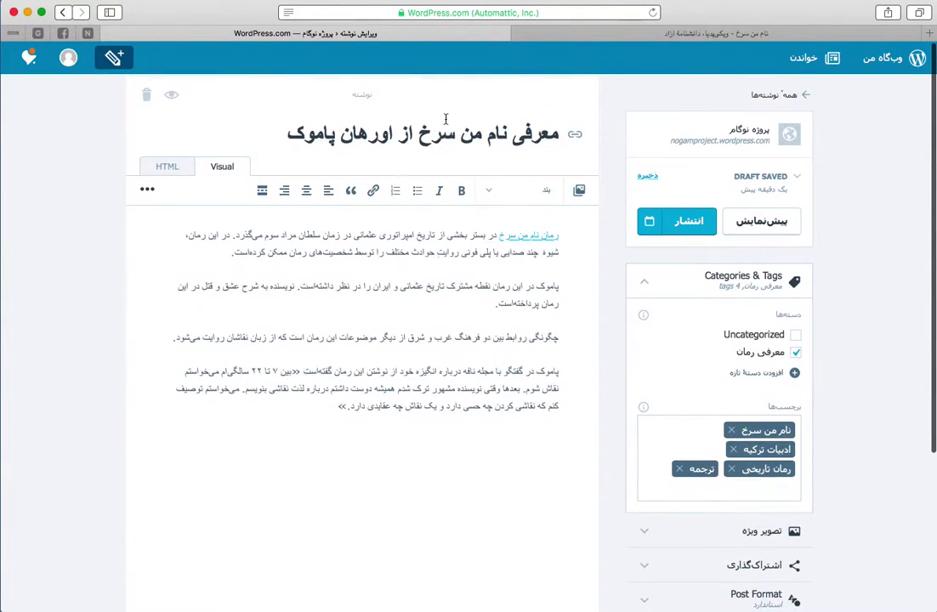
scroll(560, 271, "down", 4)
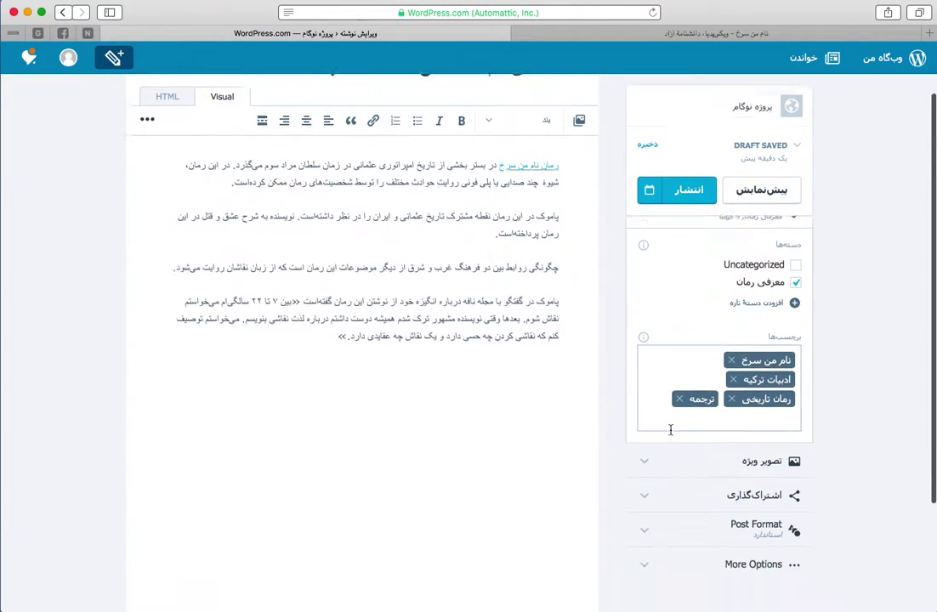
left_click(721, 361)
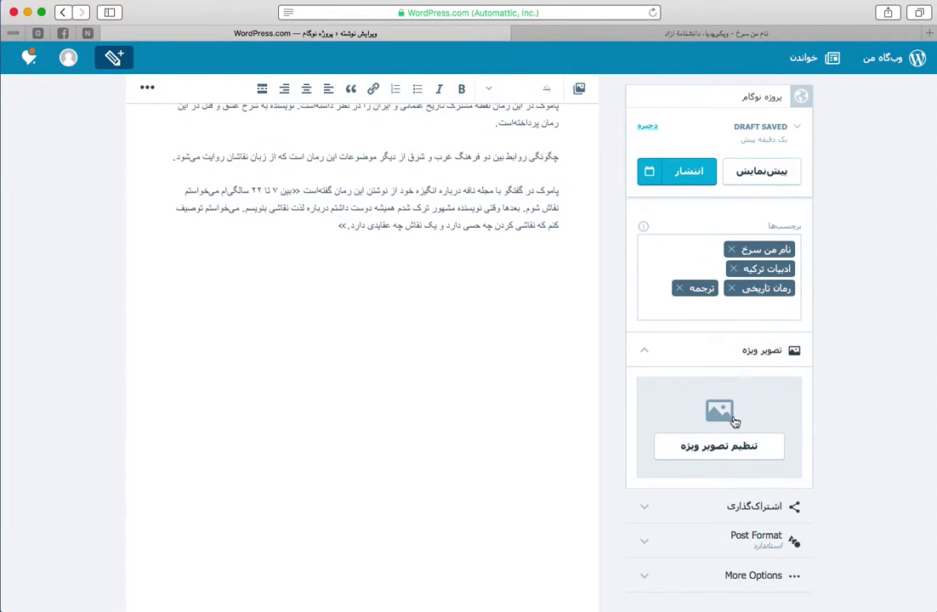
left_click(734, 454)
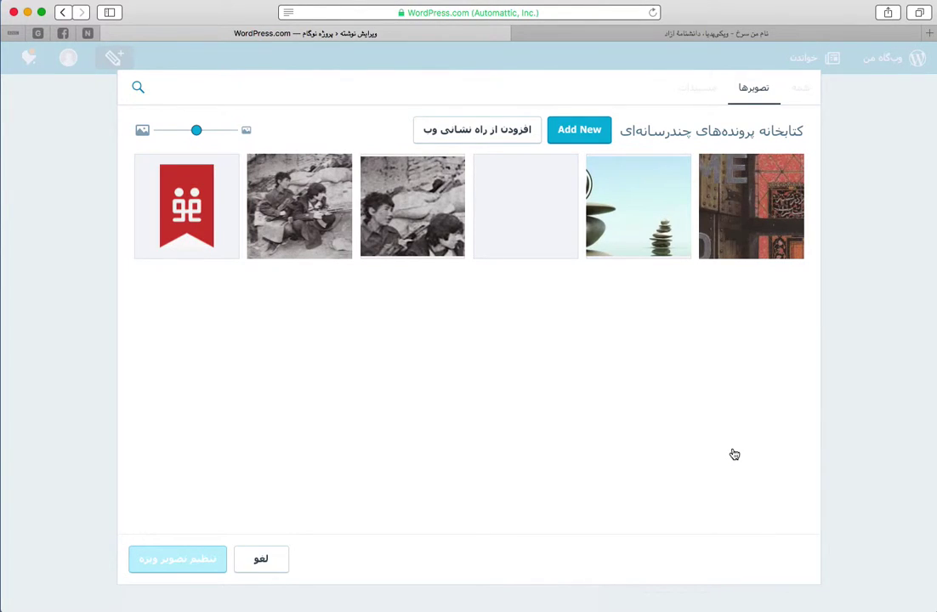
left_click(757, 205)
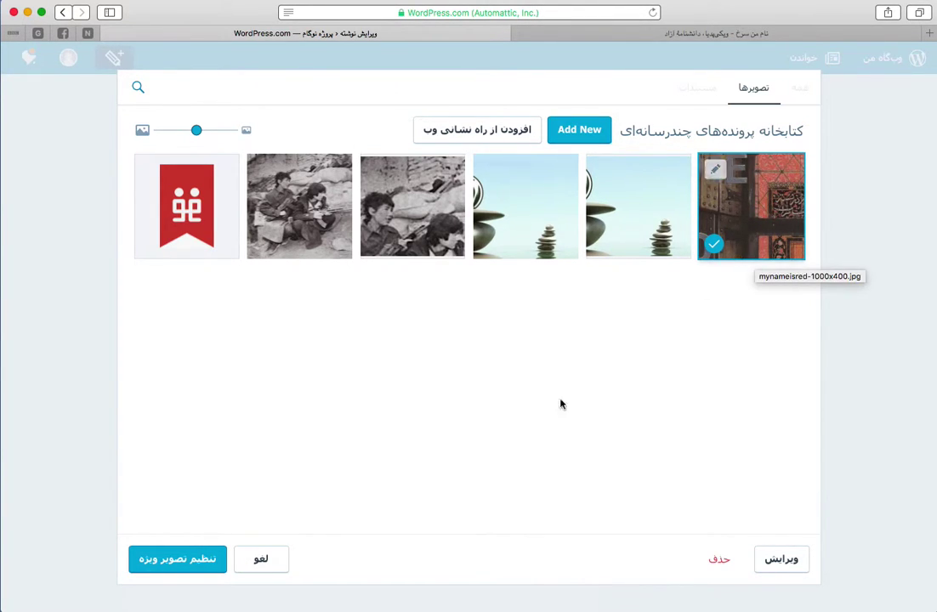
left_click(188, 562)
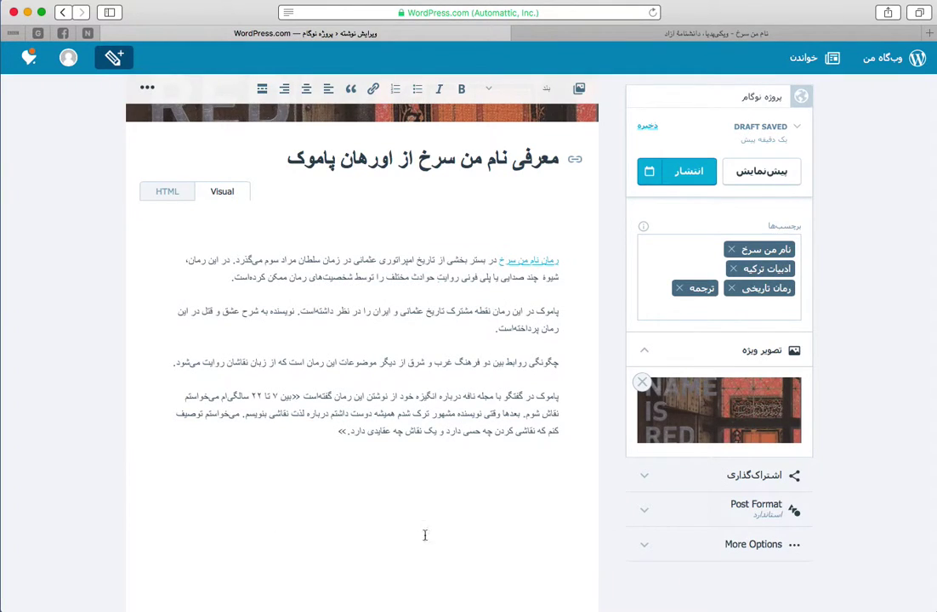
Examine the post's sharing options, the available post formats and the full draft
left_click(675, 476)
scroll(680, 481, "down", 3)
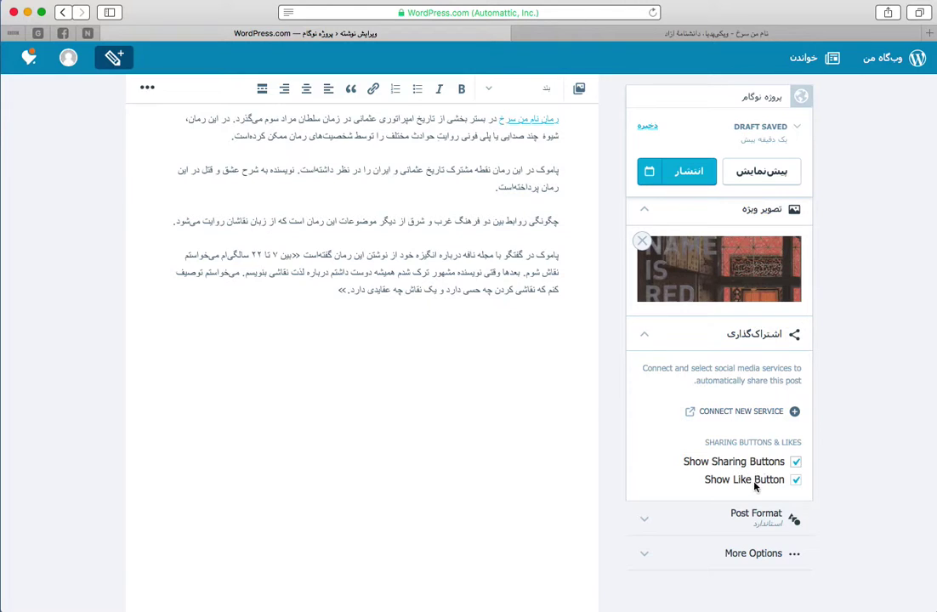
left_click(666, 527)
scroll(669, 529, "down", 2)
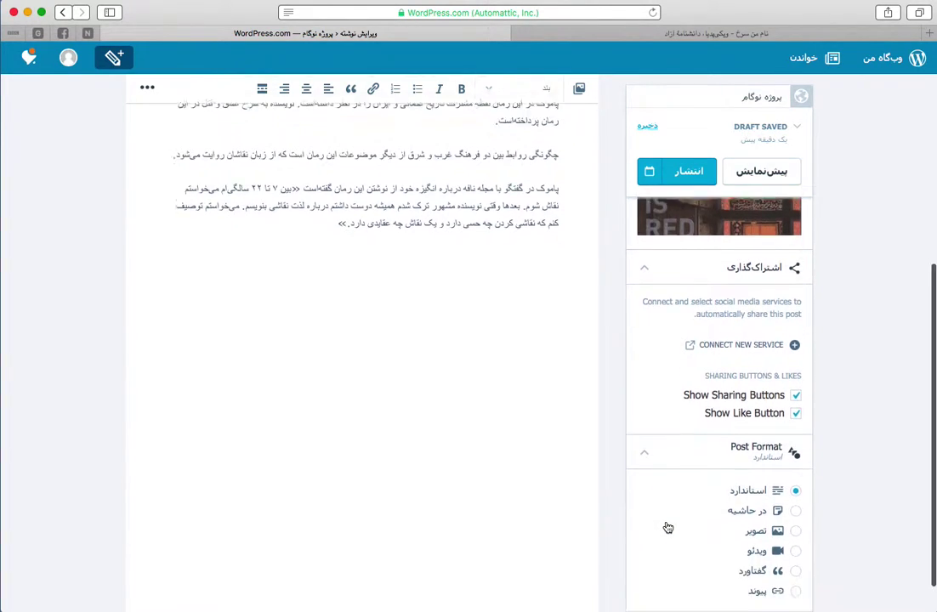
scroll(669, 528, "down", 2)
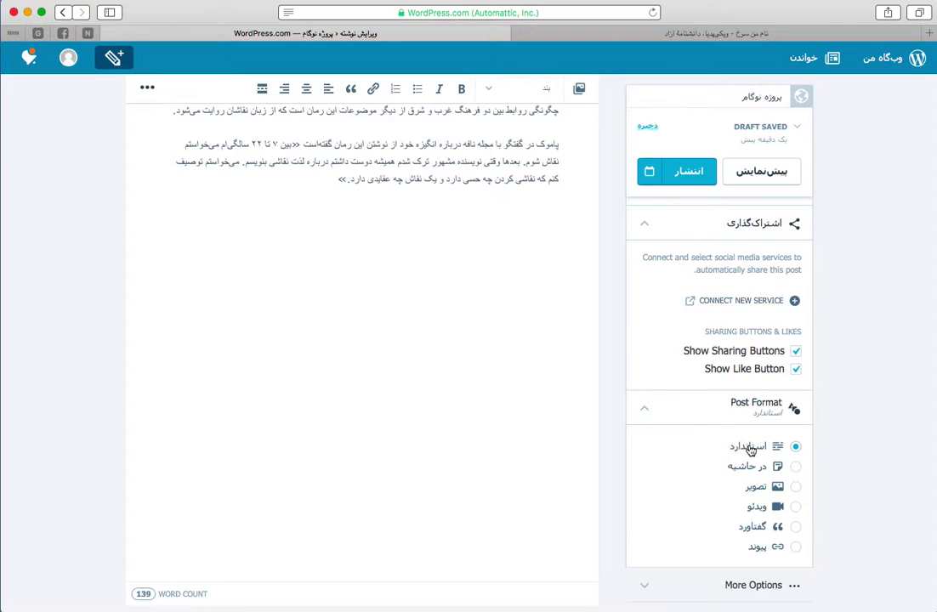
scroll(401, 323, "up", 8)
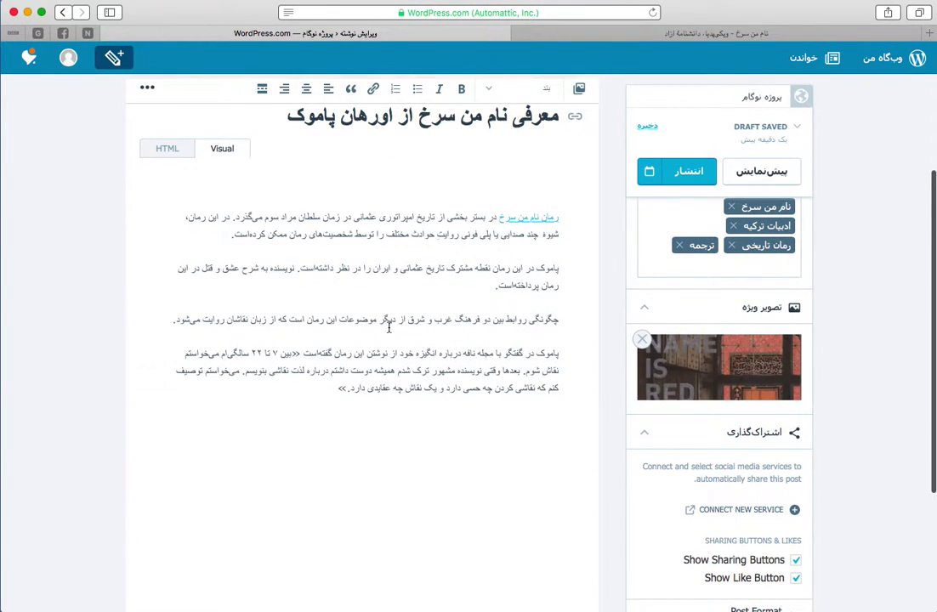
scroll(388, 327, "up", 5)
scroll(439, 484, "down", 8)
scroll(441, 485, "down", 4)
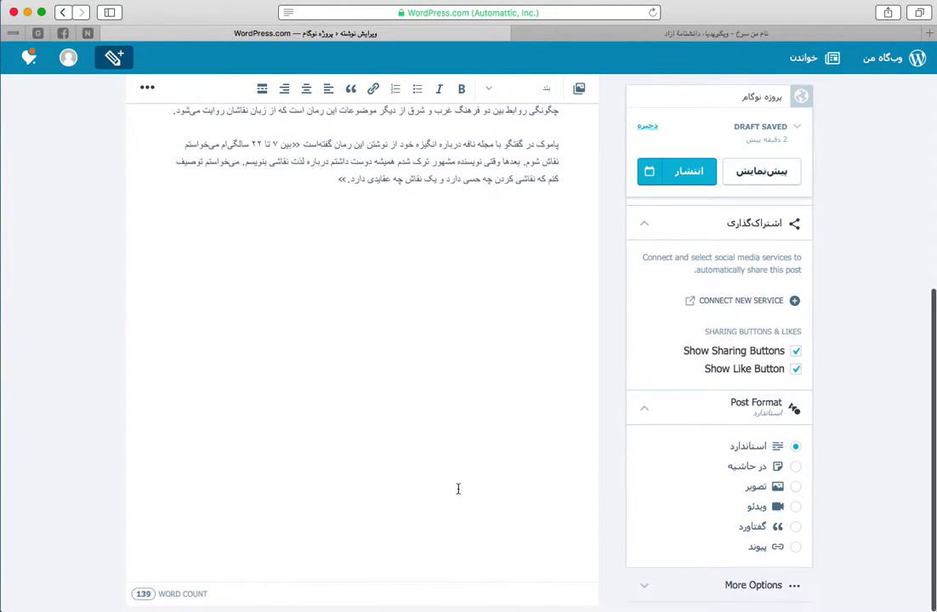
Publish the post and open the blog's public site
scroll(536, 344, "up", 15)
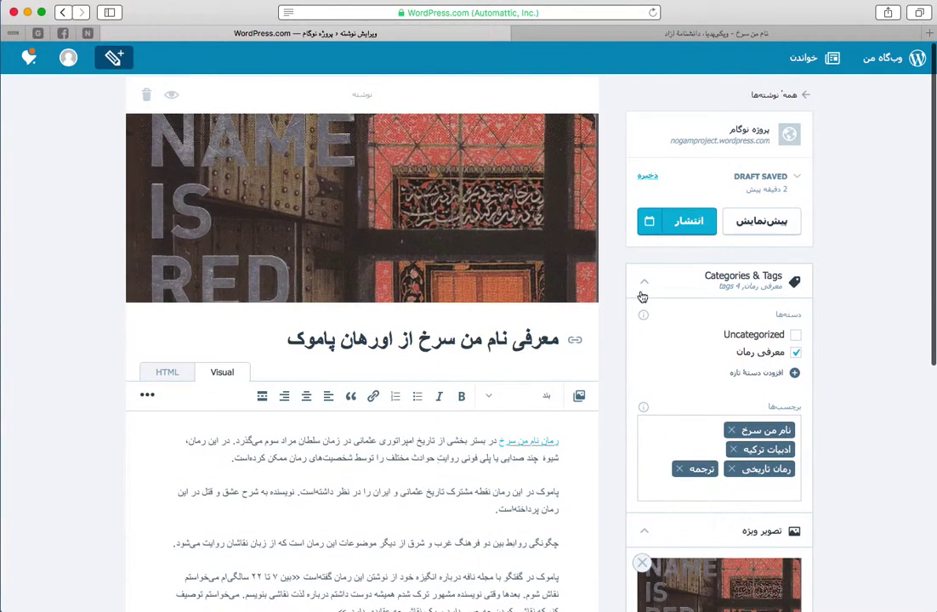
left_click(677, 223)
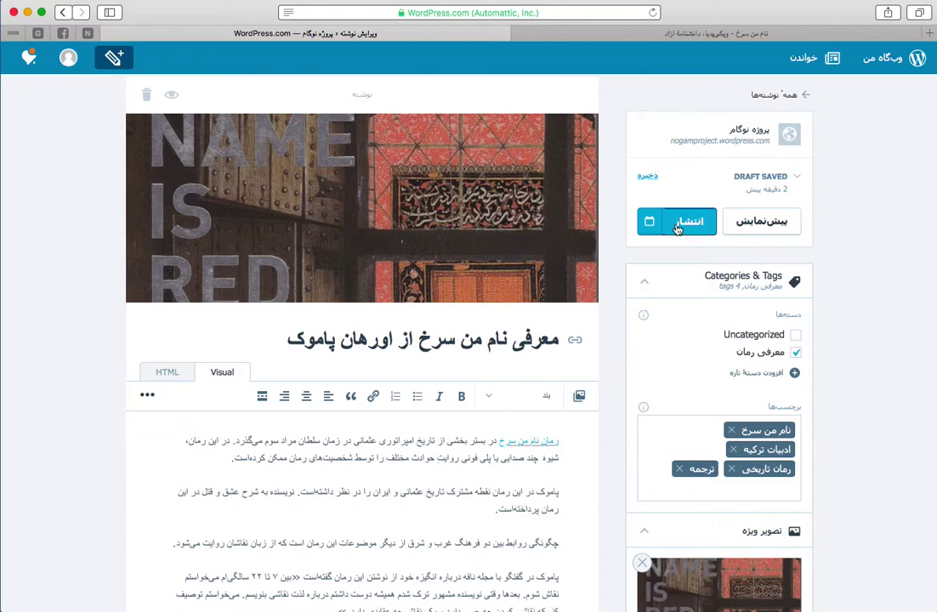
left_click(731, 136)
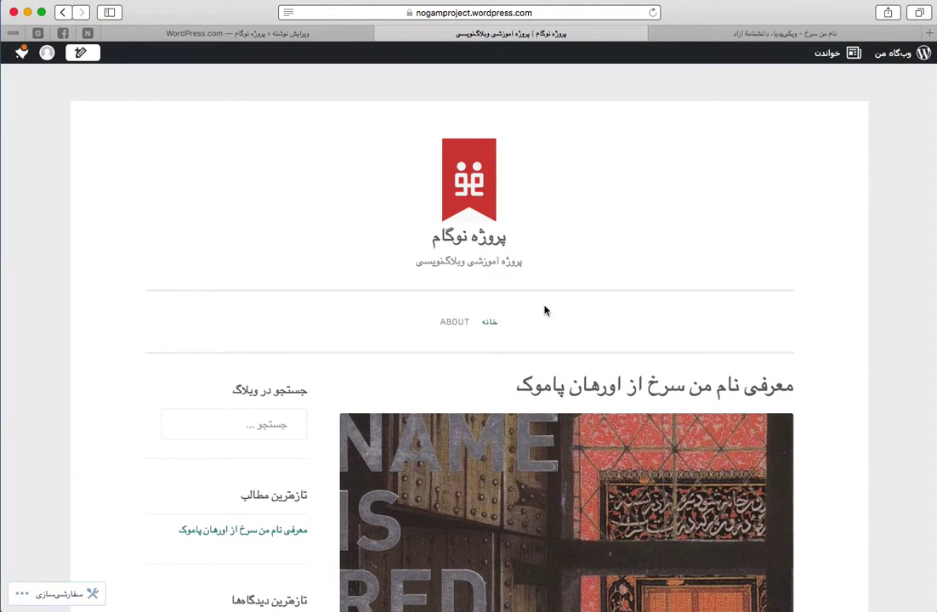
Review the published post on the blog's home page and on its own page, and return to the home page
scroll(510, 365, "down", 5)
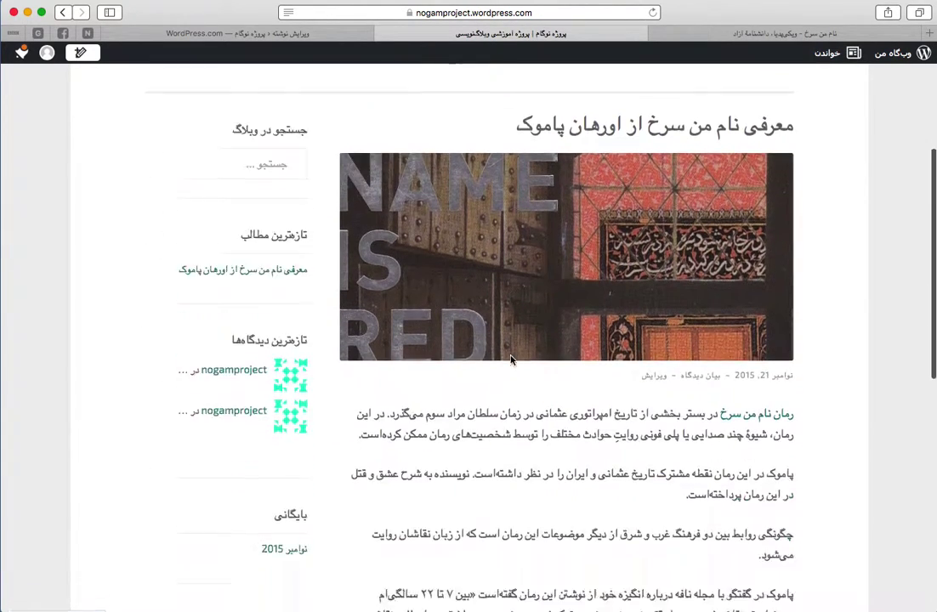
scroll(581, 408, "up", 5)
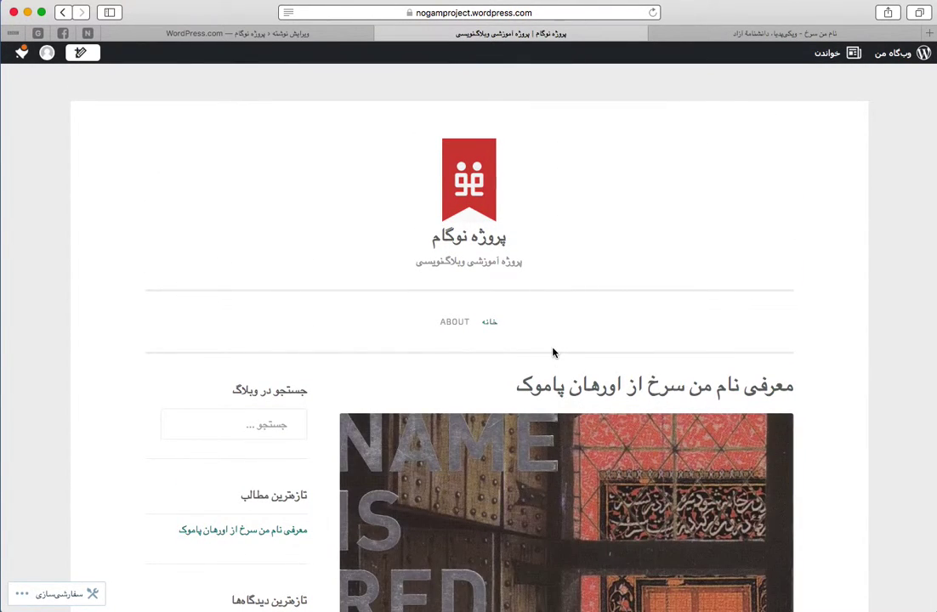
scroll(553, 353, "down", 5)
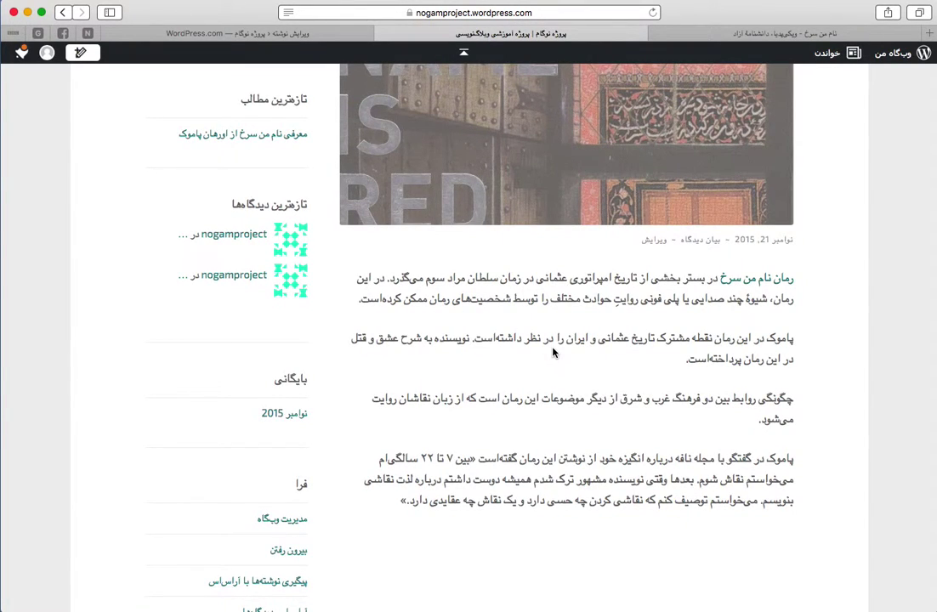
scroll(545, 454, "up", 5)
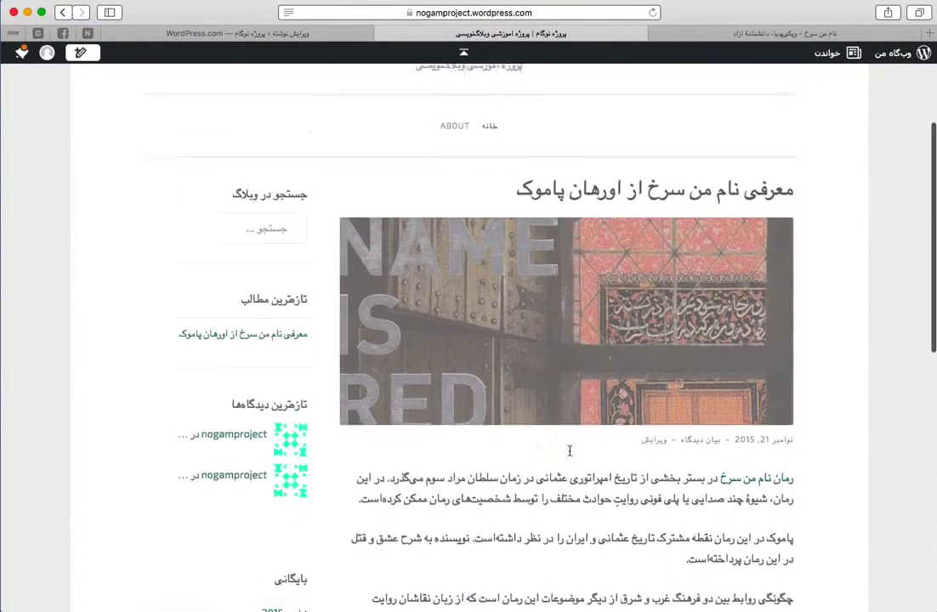
left_click(646, 385)
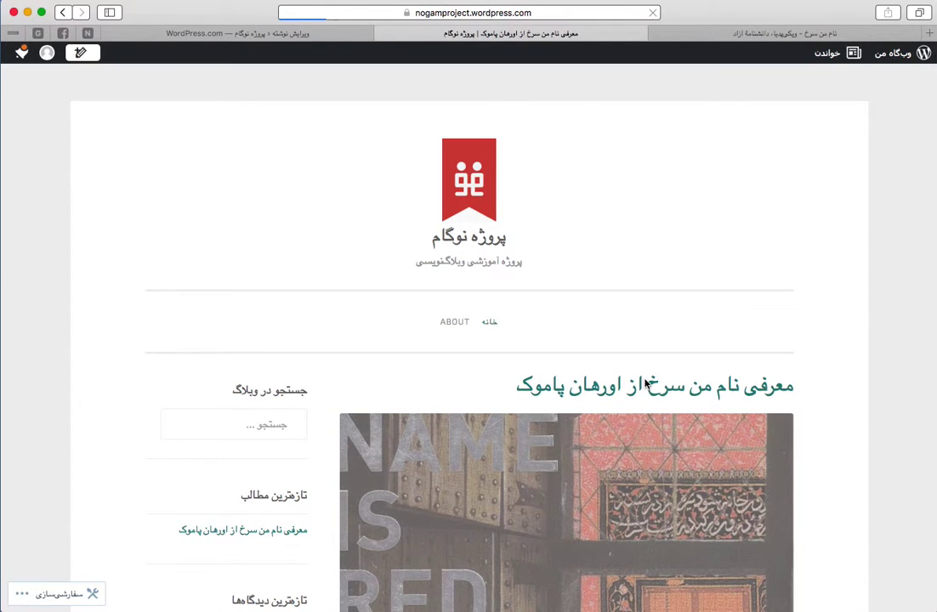
scroll(578, 455, "down", 5)
scroll(578, 455, "up", 5)
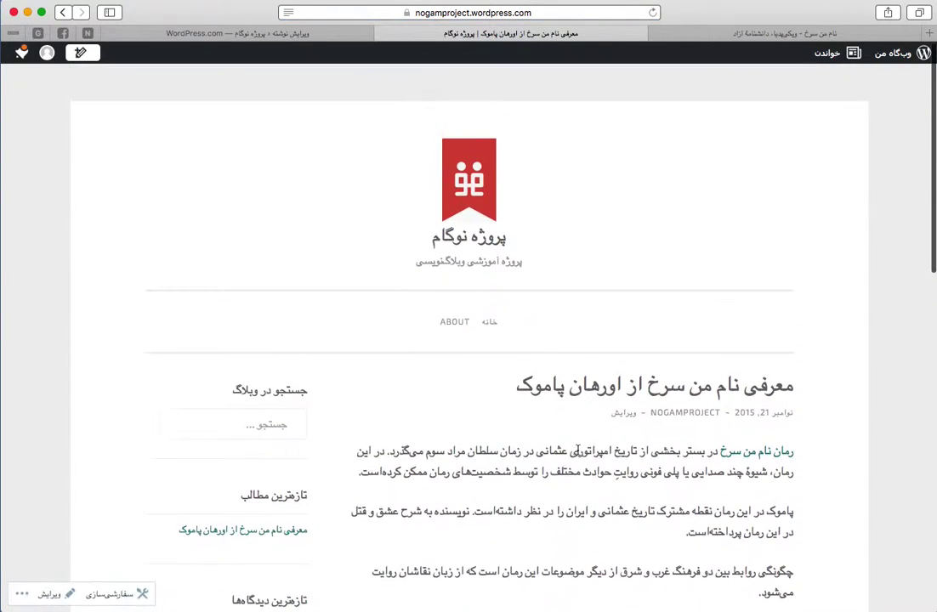
left_click(451, 151)
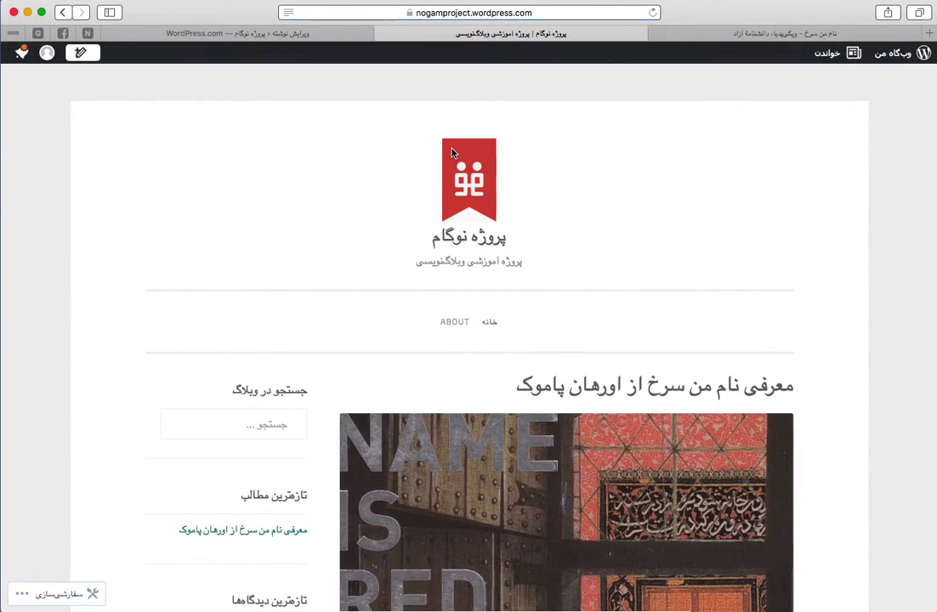
Open the published post "معرفی نام من سرخ از اورهان پاموک" for editing from the site's list of blog posts
left_click(892, 56)
left_click(850, 269)
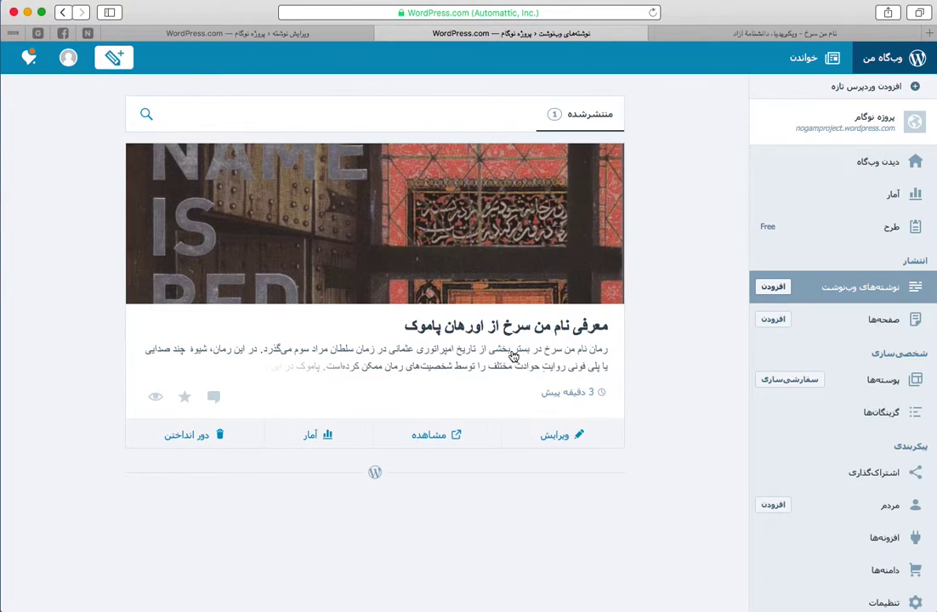
left_click(561, 429)
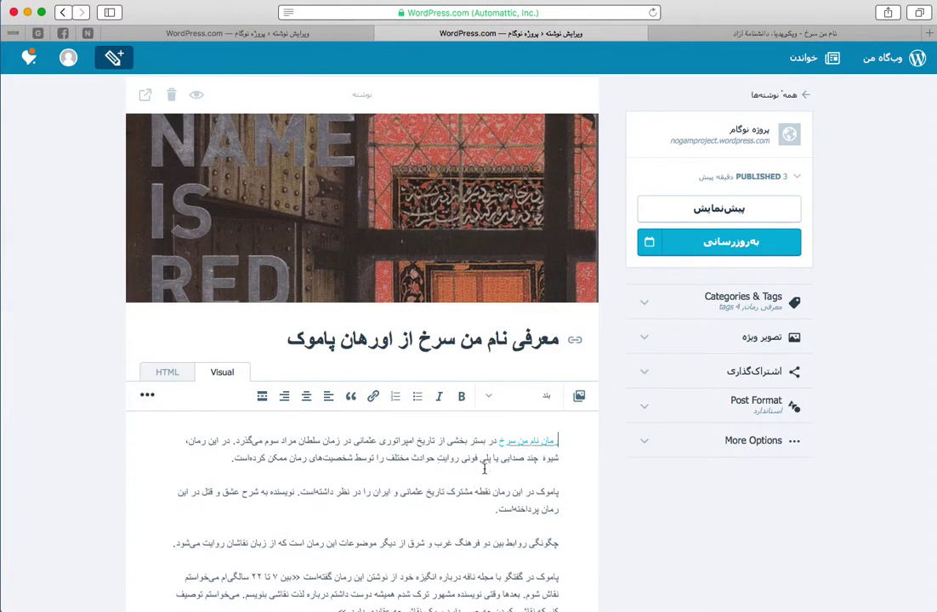
Insert a Read More break after the post's first paragraph and update the published post
scroll(490, 459, "down", 3)
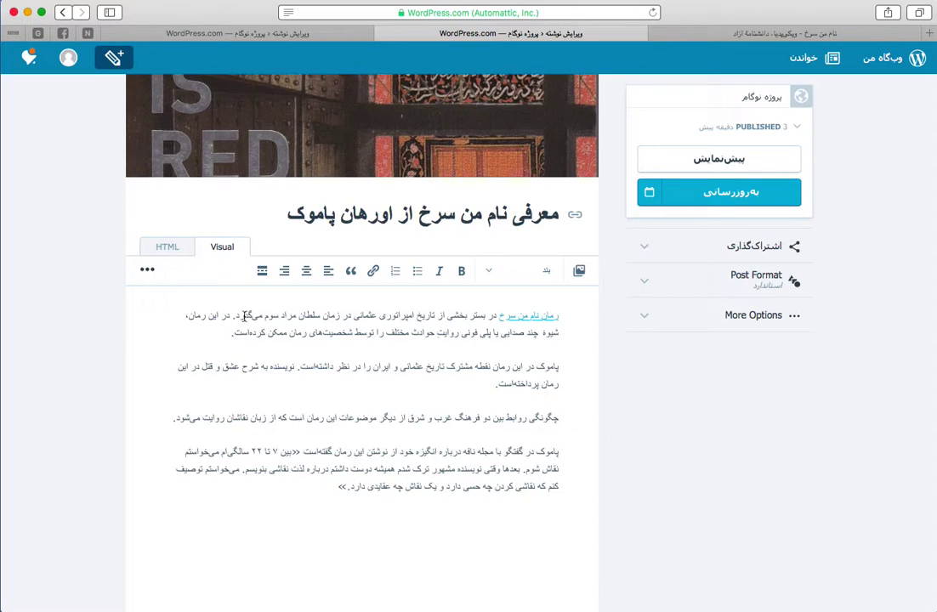
left_click(263, 272)
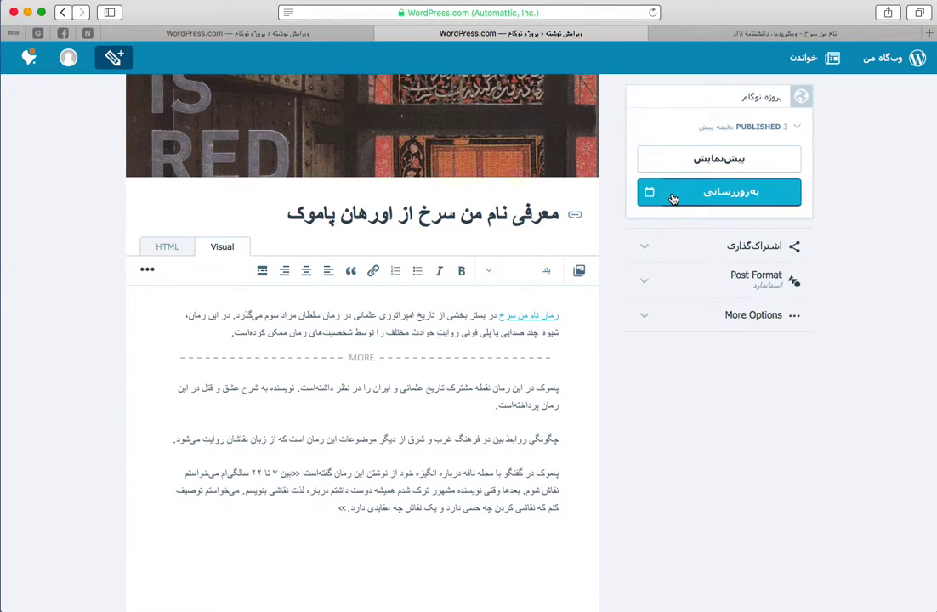
scroll(677, 196, "up", 3)
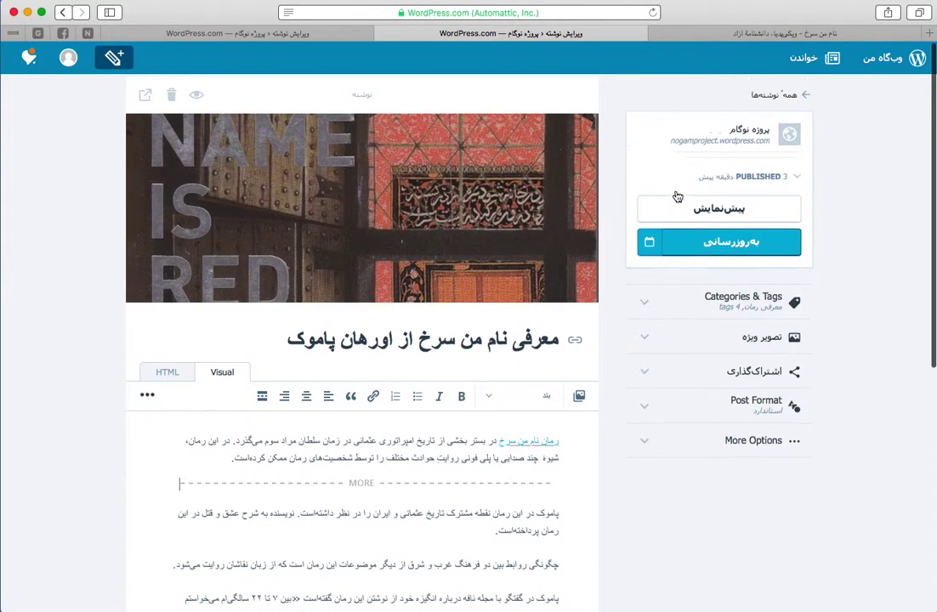
left_click(695, 246)
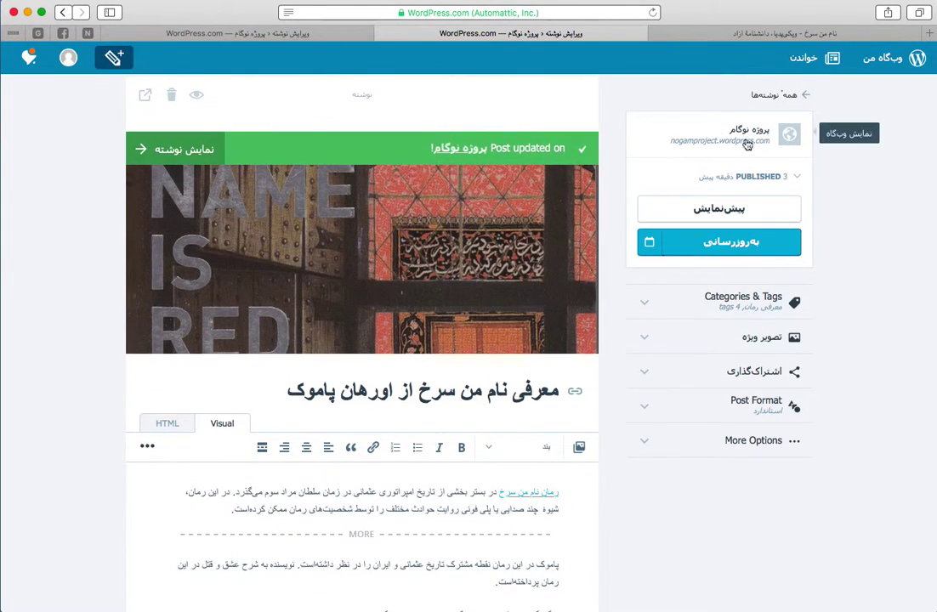
Check the post's excerpt on the public blog, follow its continue-reading link through the full post, and return to the home page
left_click(755, 131)
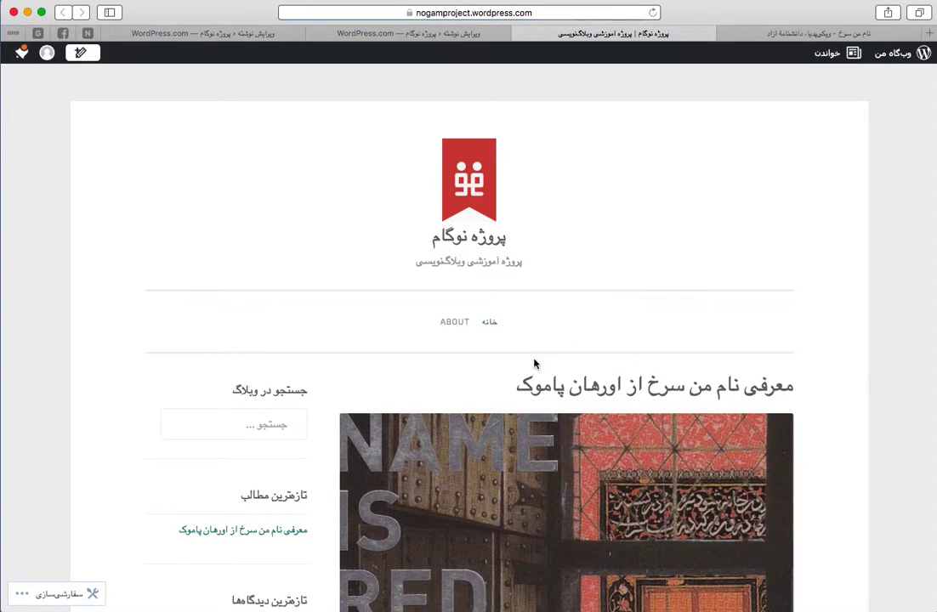
scroll(538, 360, "down", 6)
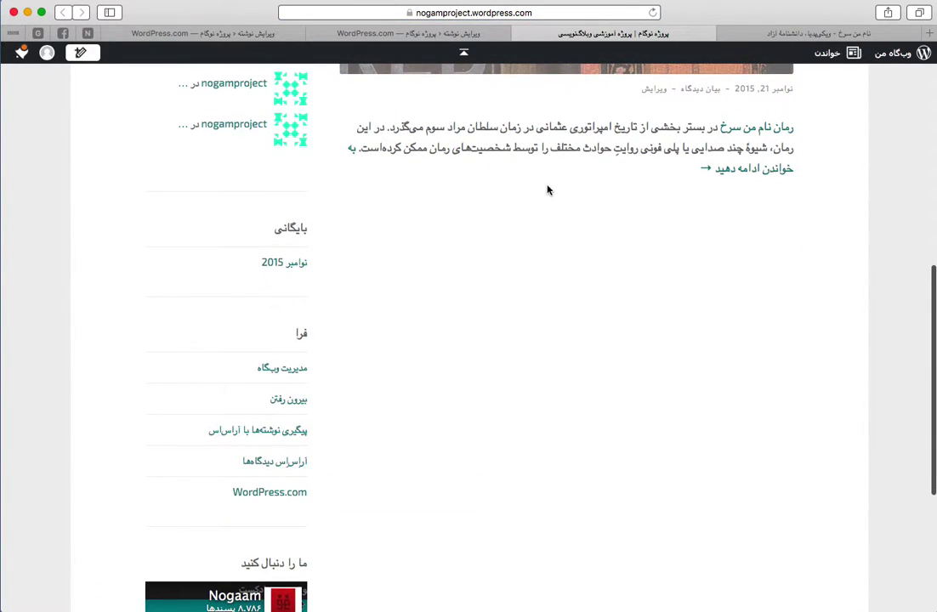
scroll(536, 245, "up", 3)
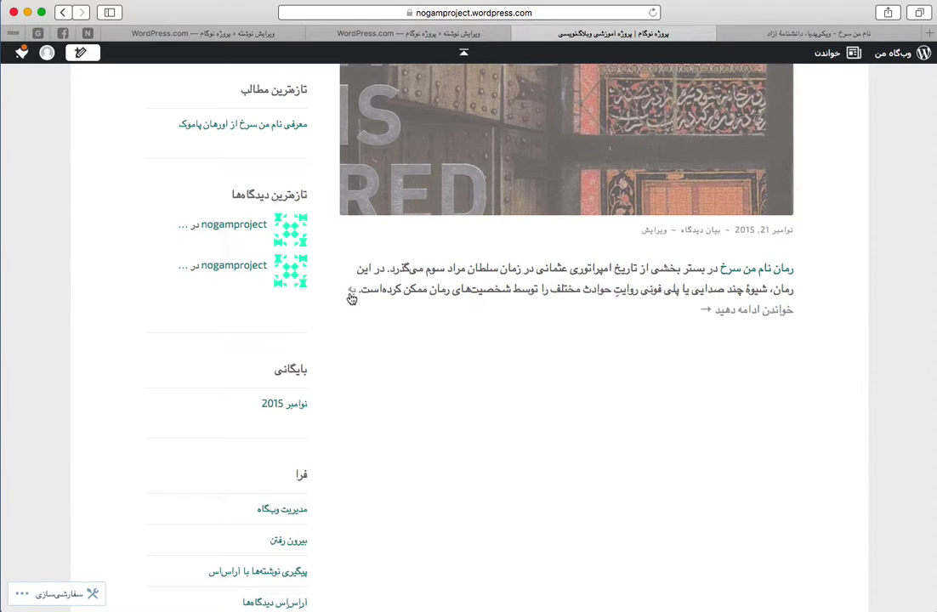
left_click(733, 303)
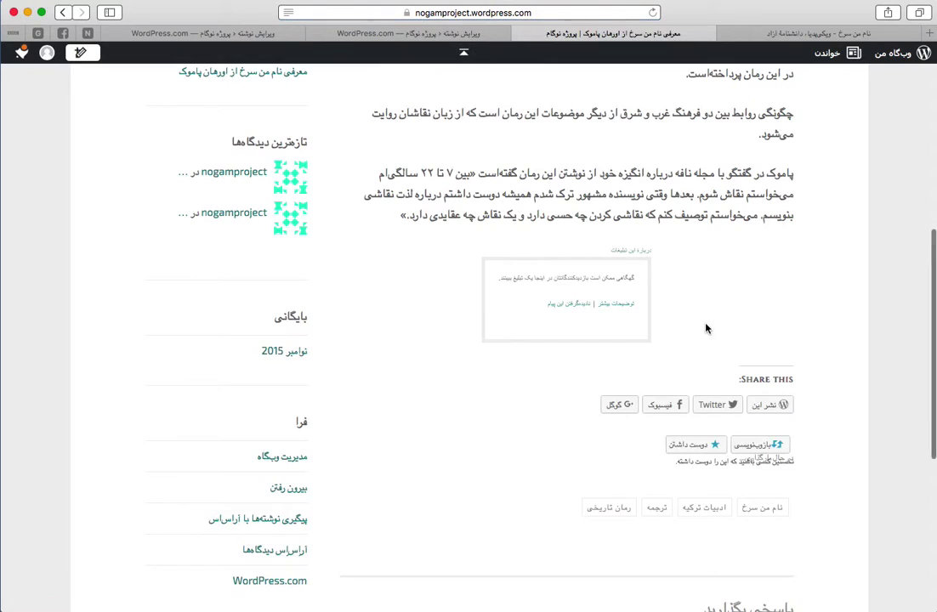
scroll(704, 325, "down", 10)
scroll(705, 329, "down", 3)
scroll(676, 314, "up", 15)
left_click(455, 192)
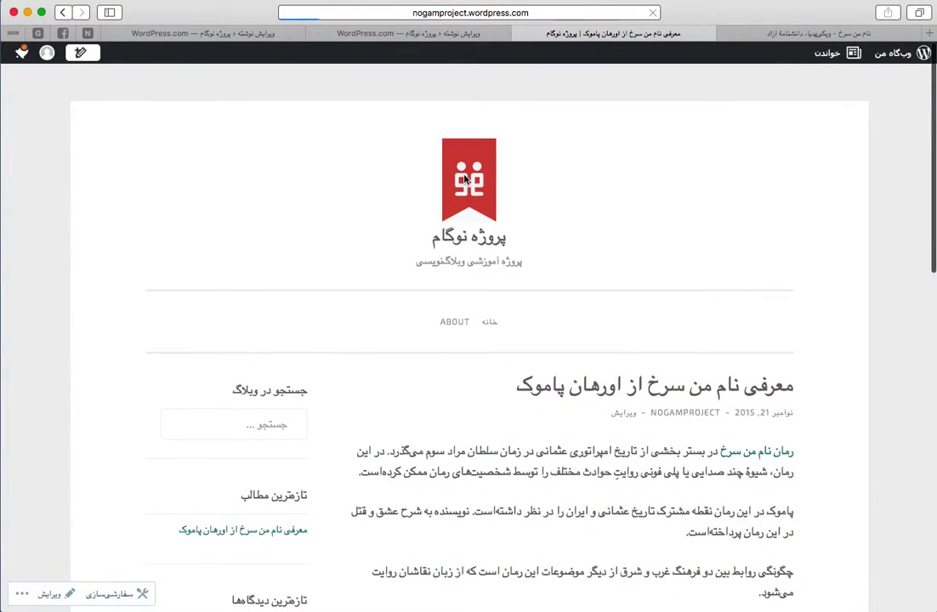